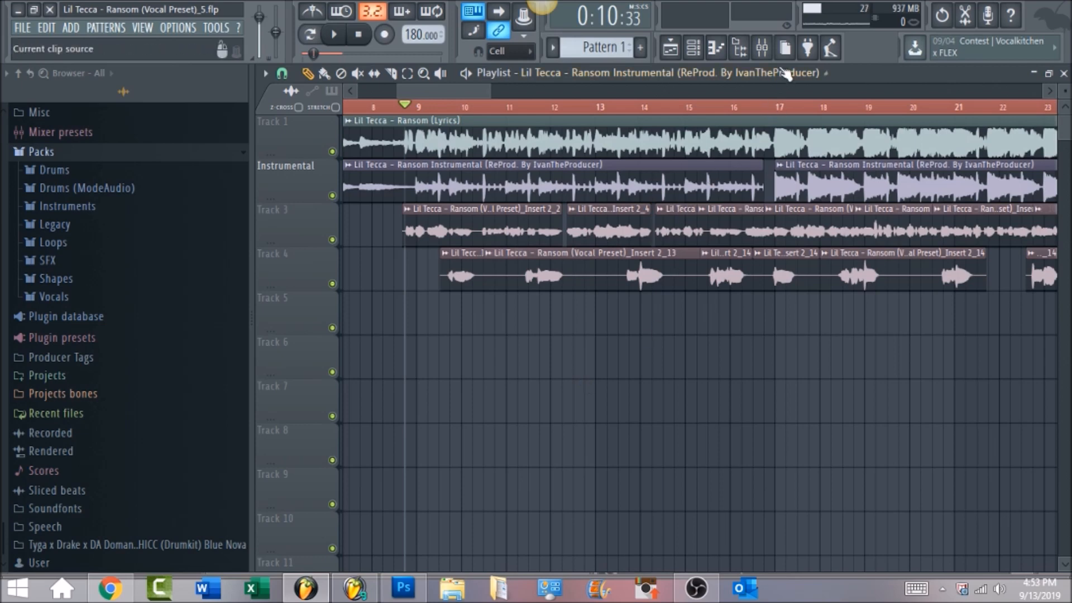
Step: Review the Master track's effects in the mixer and bypass Lead Vox's effects from the first Fruity Limiter through Fruity Reeverb 2
click(770, 53)
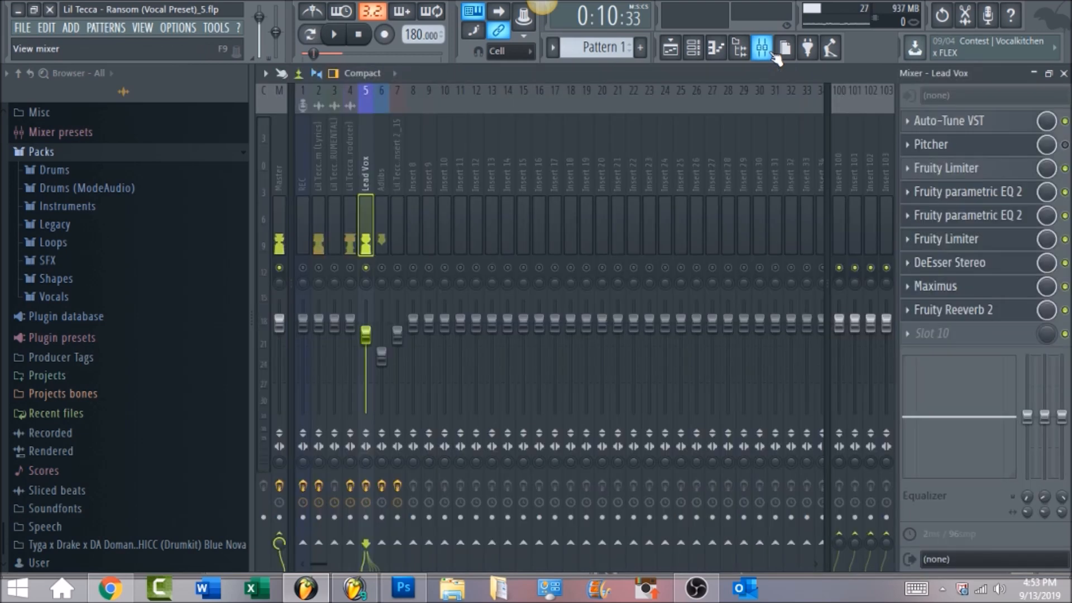
click(283, 155)
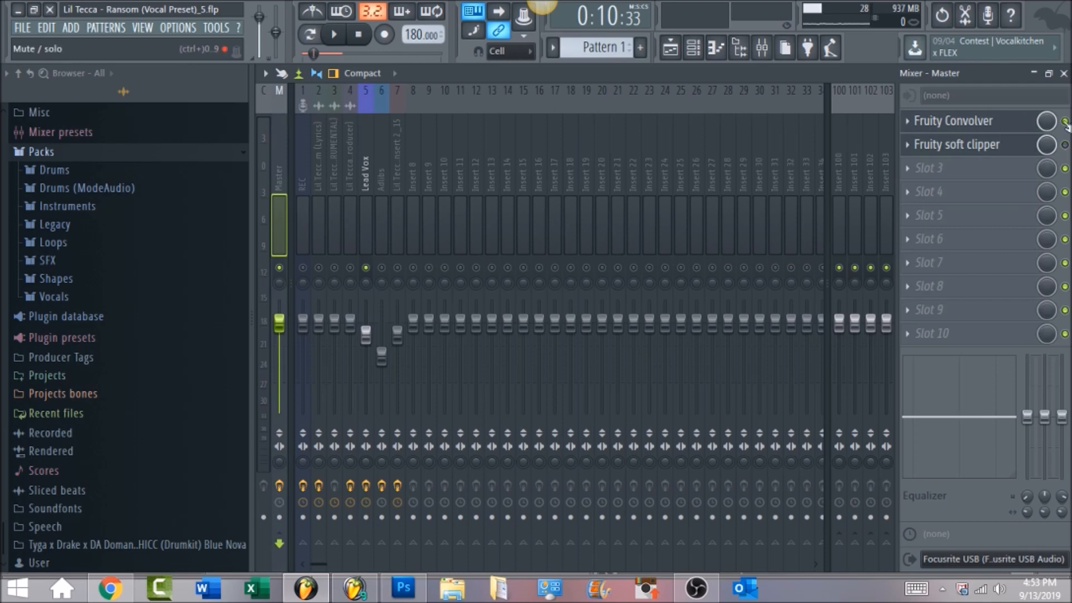
click(365, 178)
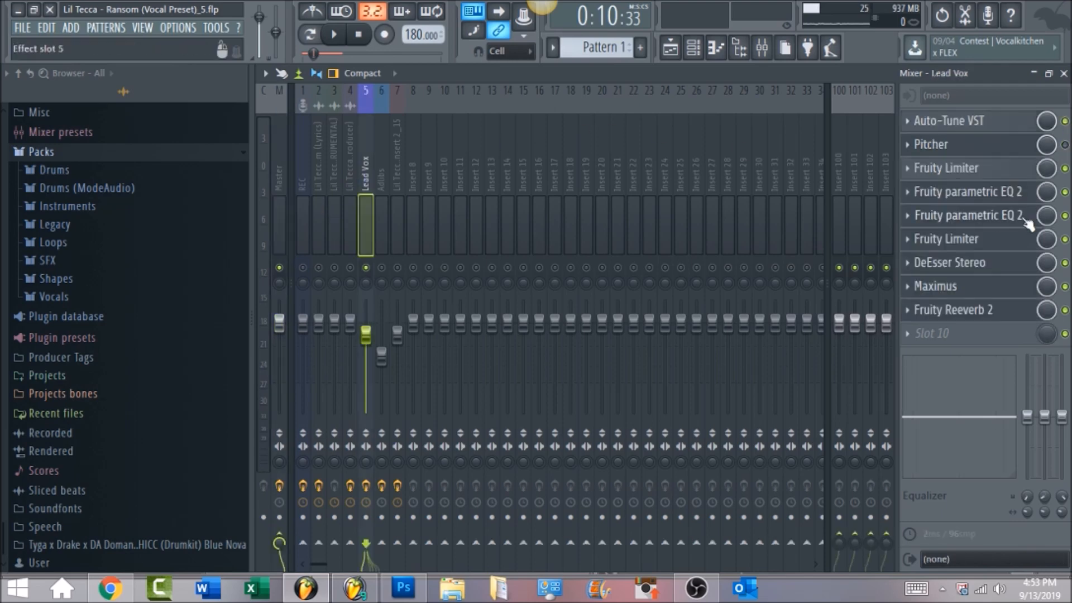
click(1064, 168)
click(1065, 191)
click(1065, 215)
click(1065, 239)
click(1064, 262)
click(1065, 286)
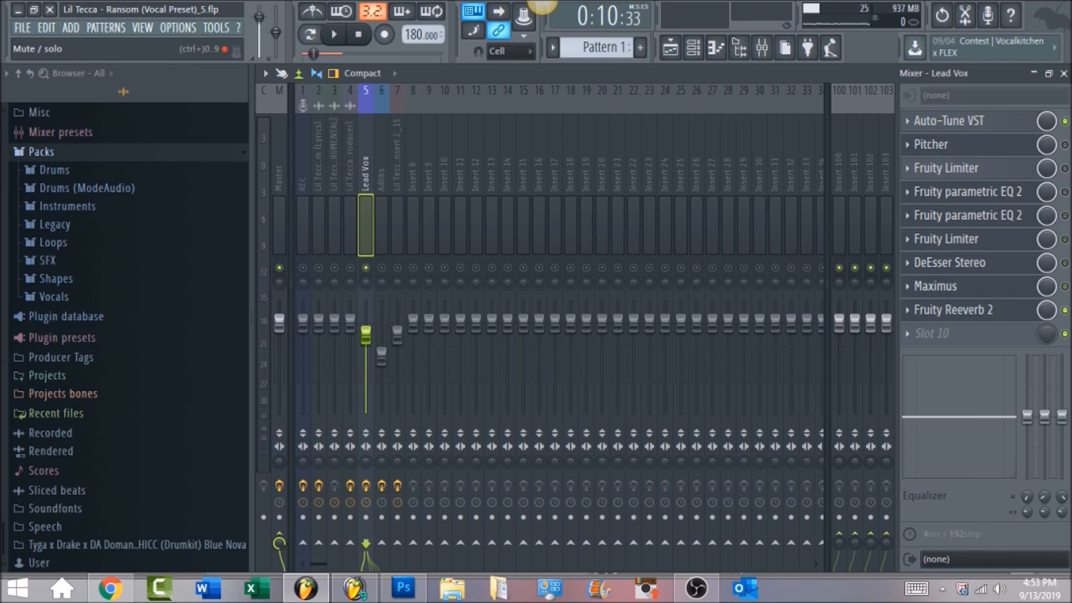
click(1064, 310)
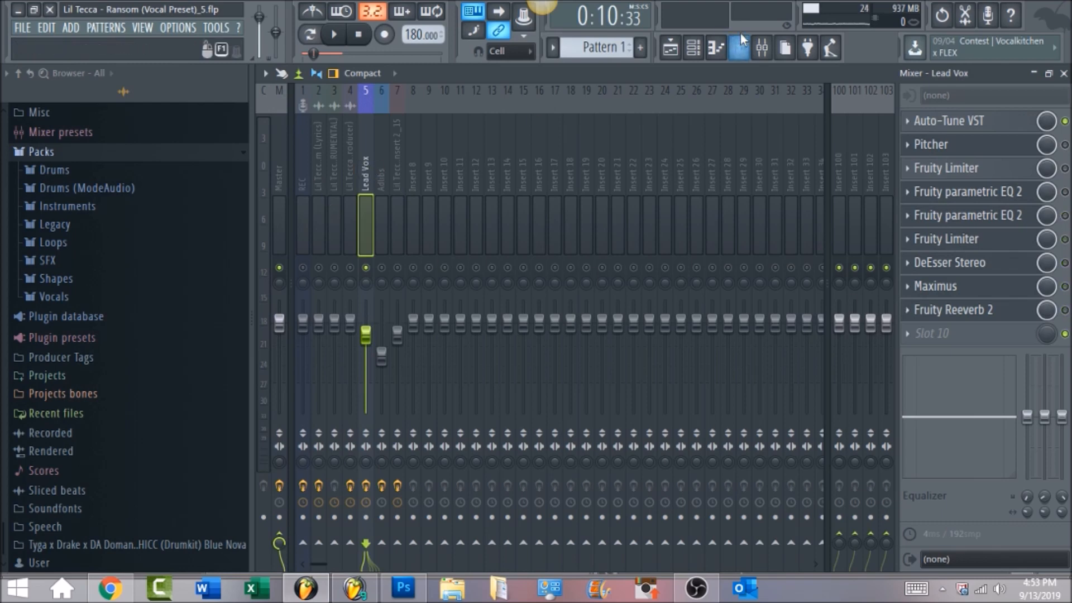
Step: Select the vocal section of the playlist from about bar 9 to bar 25 for playback
click(673, 49)
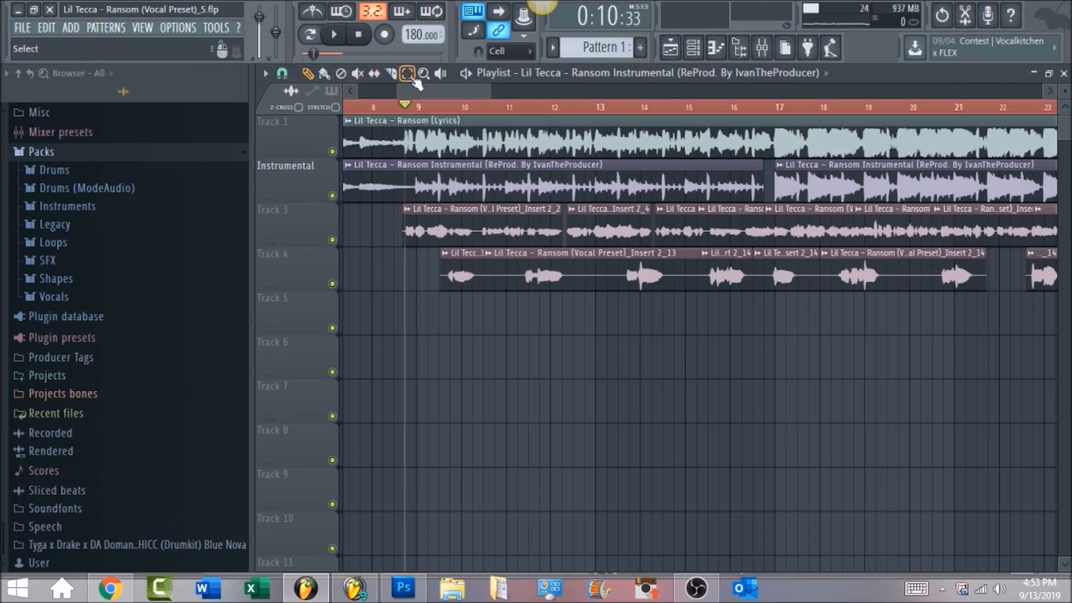
drag(416, 116, 933, 148)
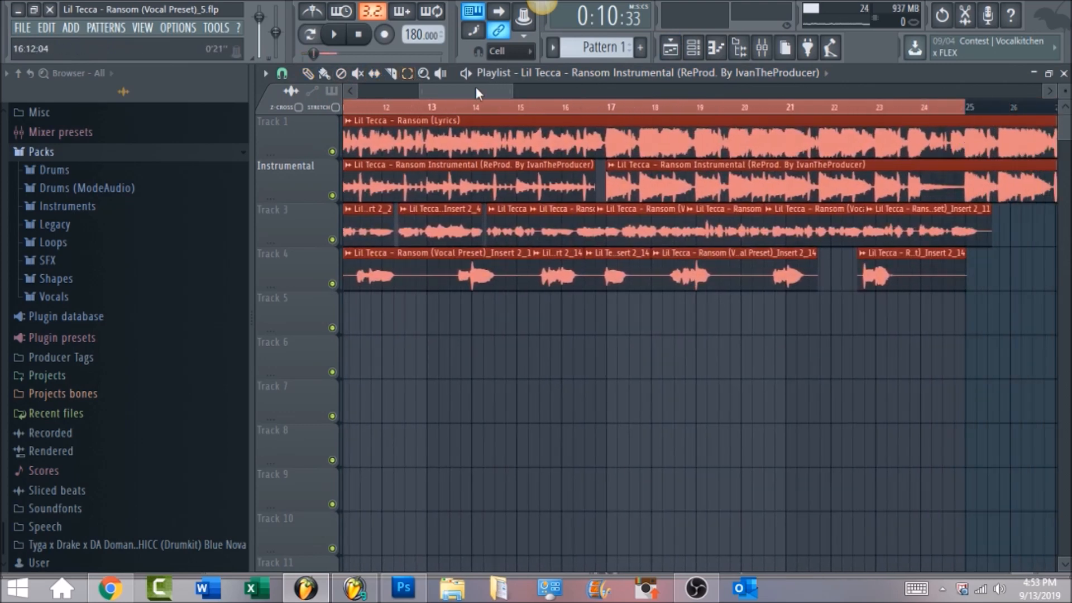
drag(475, 90, 450, 92)
Step: Review the Auto-Tune VST and Pitcher settings on Lead Vox, auditioning the selected section with Auto-Tune active
click(761, 49)
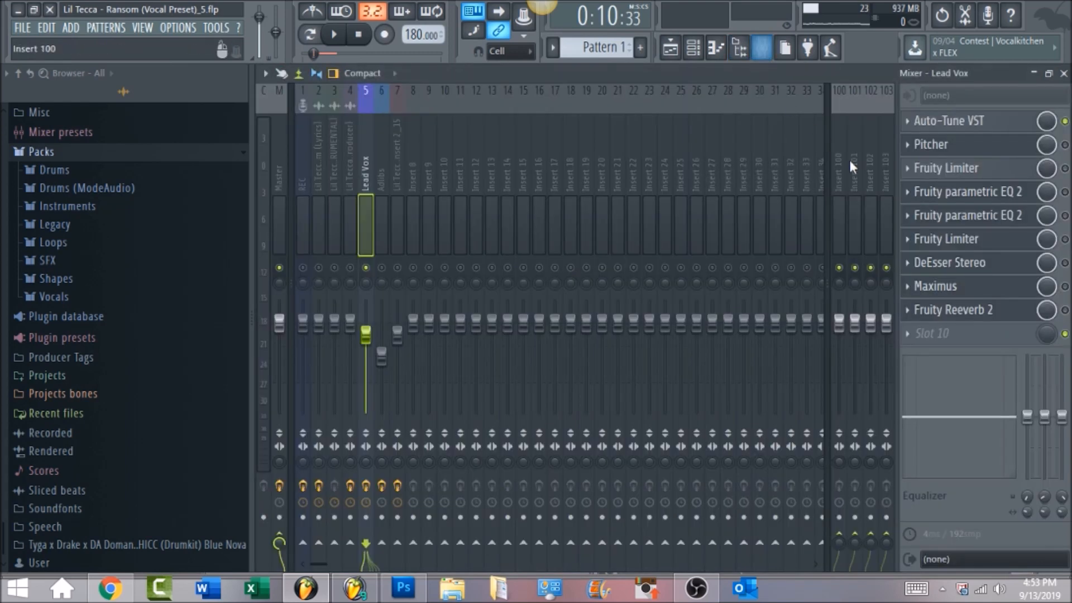
click(979, 130)
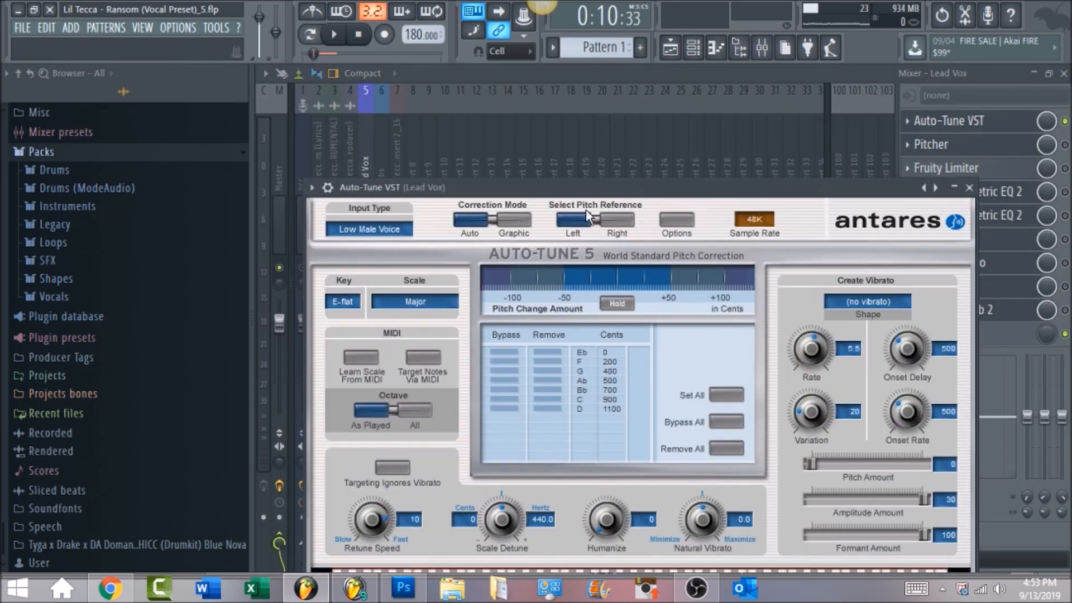
drag(607, 191, 608, 140)
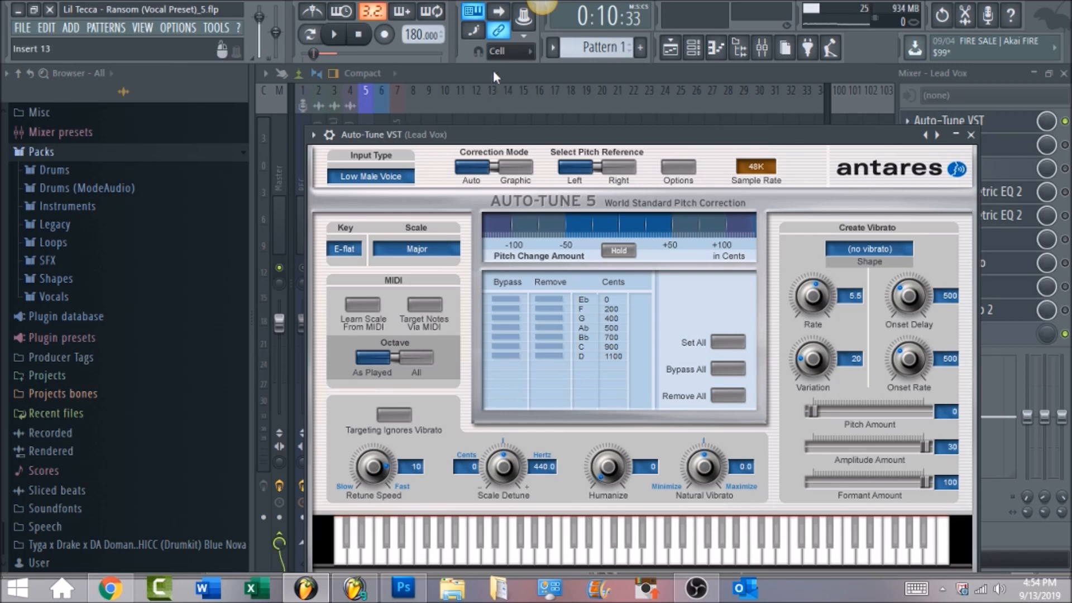
click(335, 35)
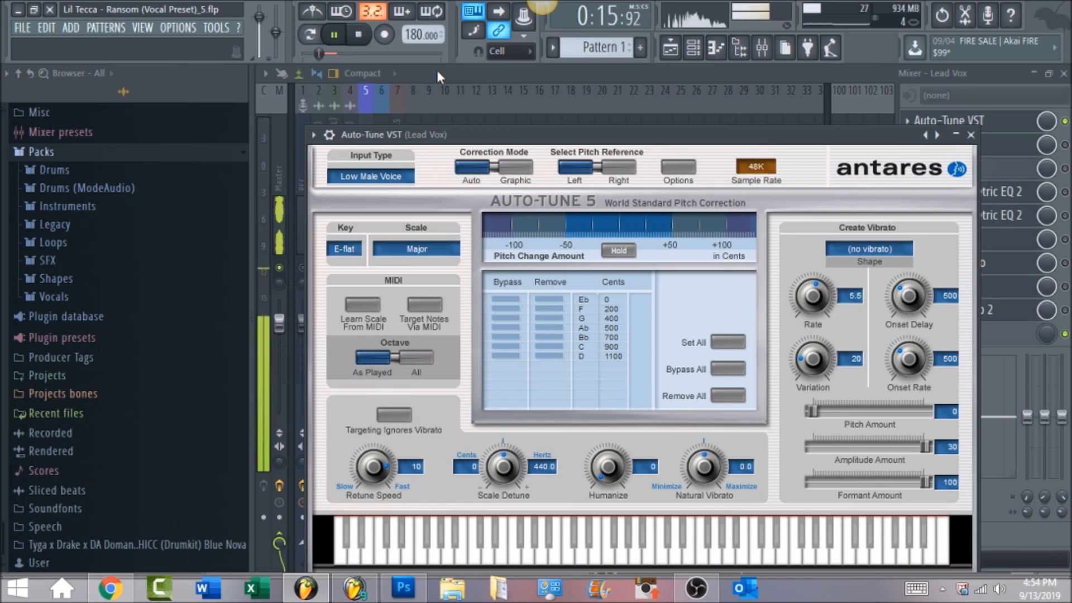
click(360, 38)
click(808, 74)
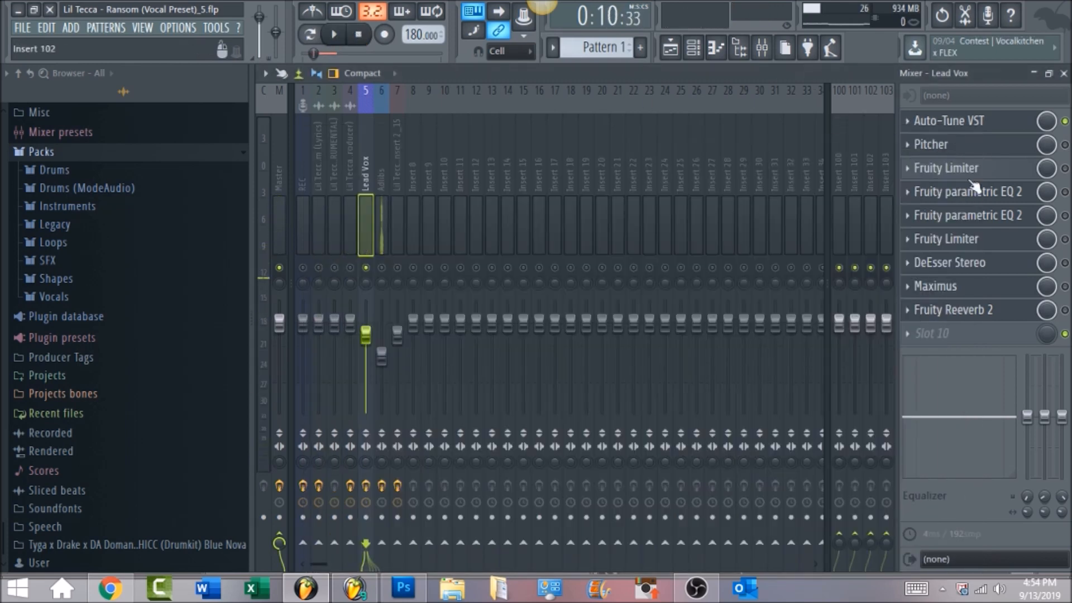
click(996, 149)
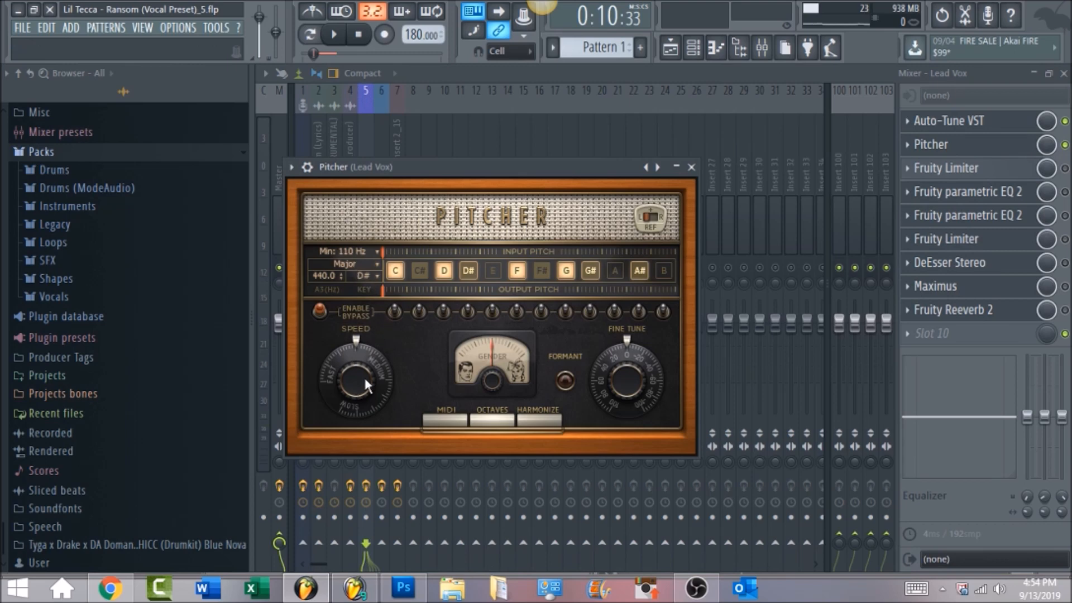
Step: Re-enable the first Fruity Limiter on Lead Vox and audition the section while reviewing its compressor ratio and knee
click(1065, 168)
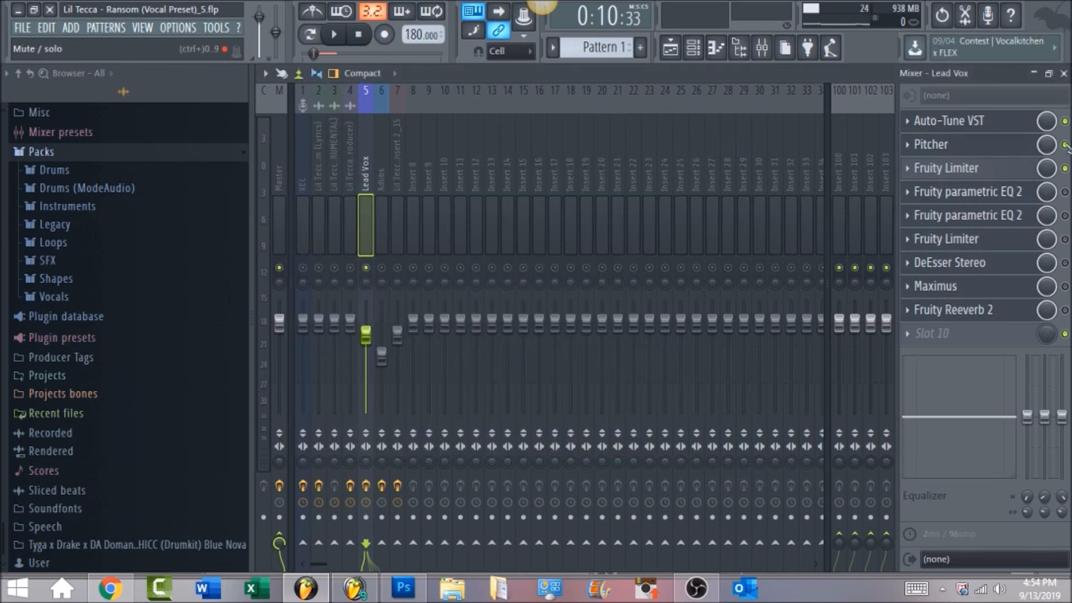
click(998, 172)
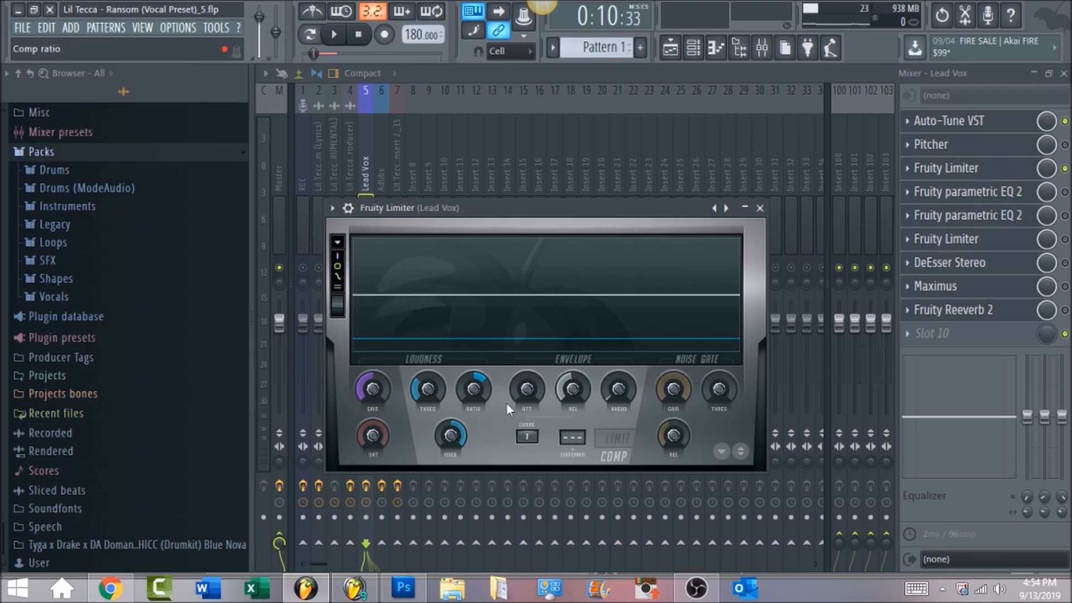
click(474, 387)
click(454, 433)
click(338, 37)
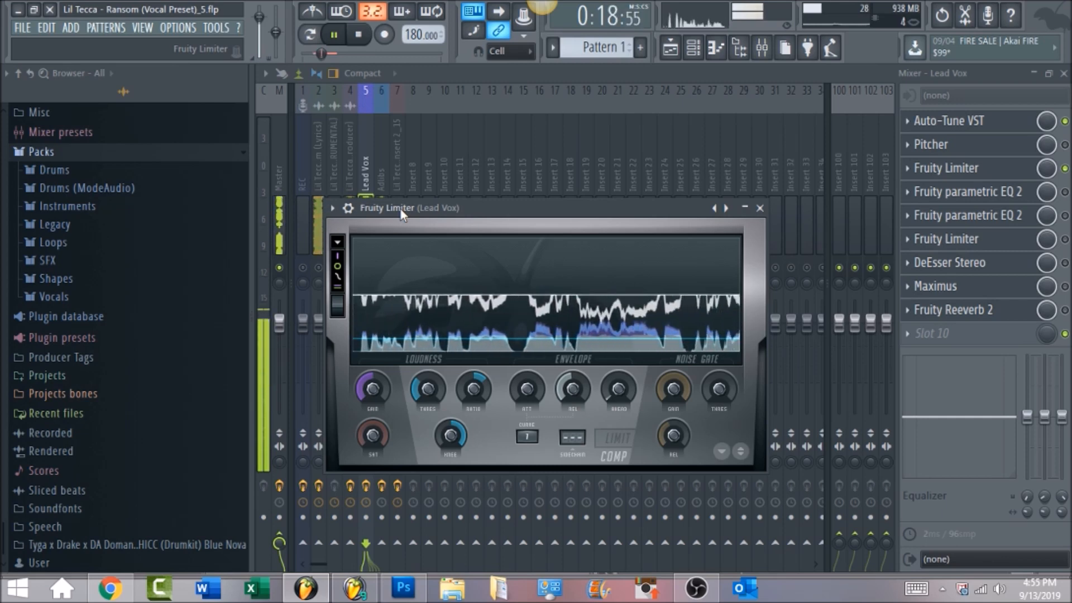
click(358, 36)
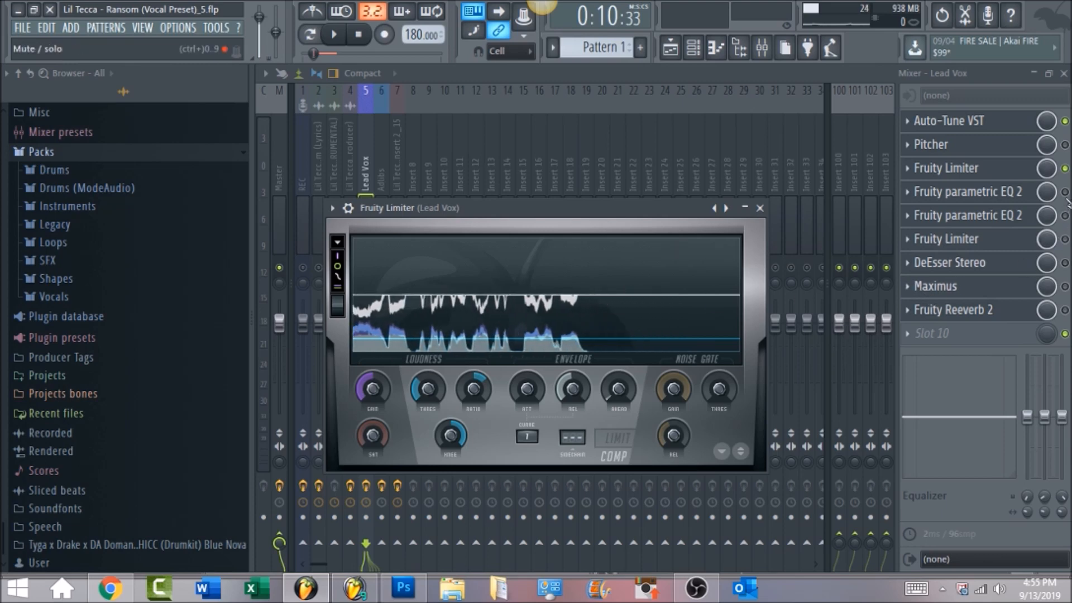
Step: Activate the first Fruity parametric EQ 2 on Lead Vox and audition the section with its curve displayed
click(1031, 200)
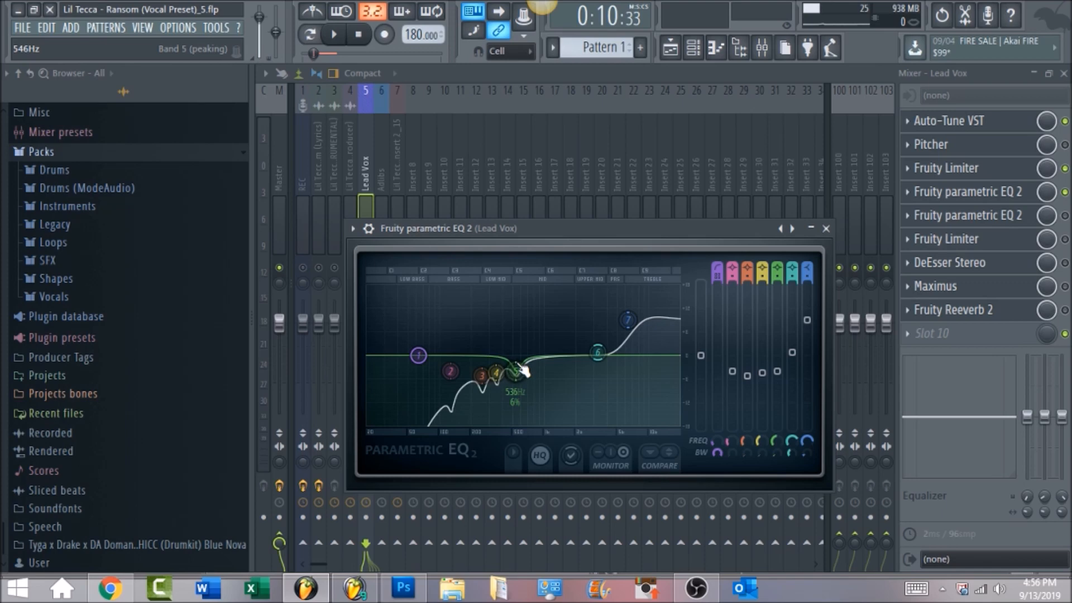
click(338, 41)
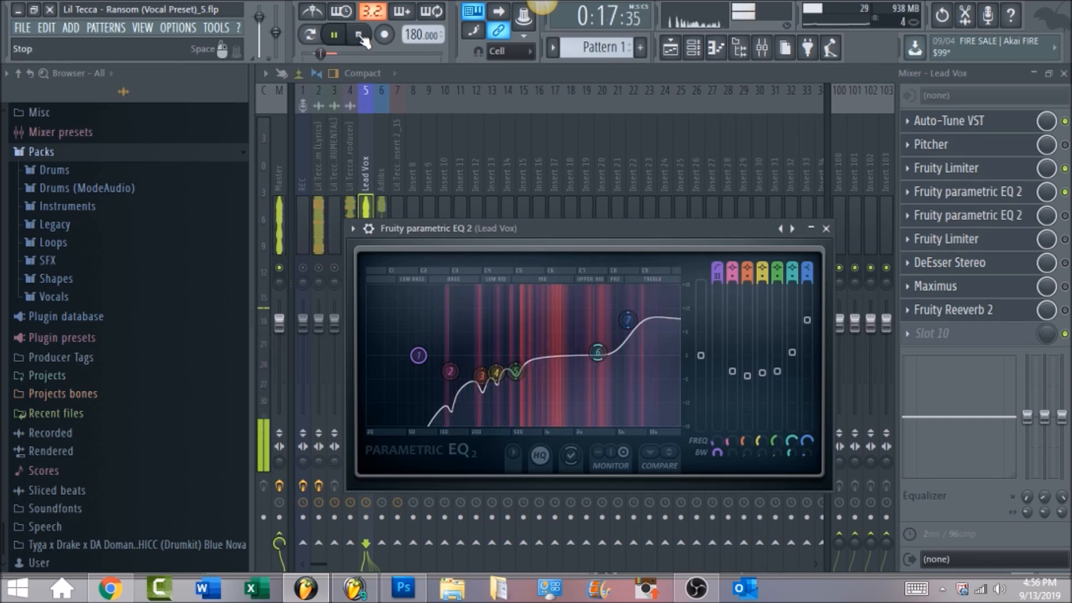
click(359, 34)
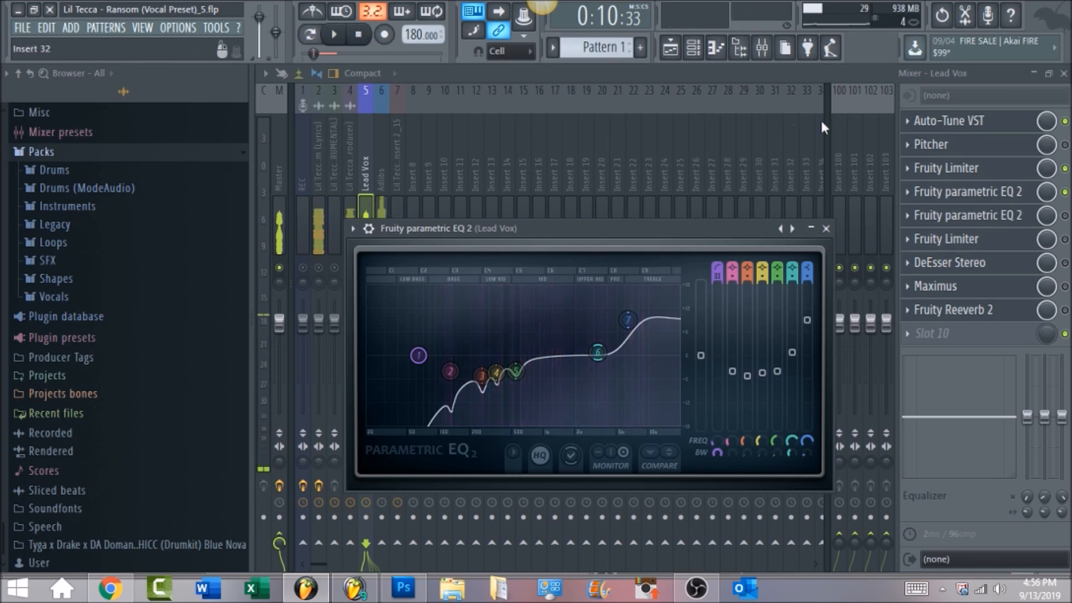
Step: Activate the second Fruity parametric EQ 2 on Lead Vox, review its bands, and play back the section
click(1019, 220)
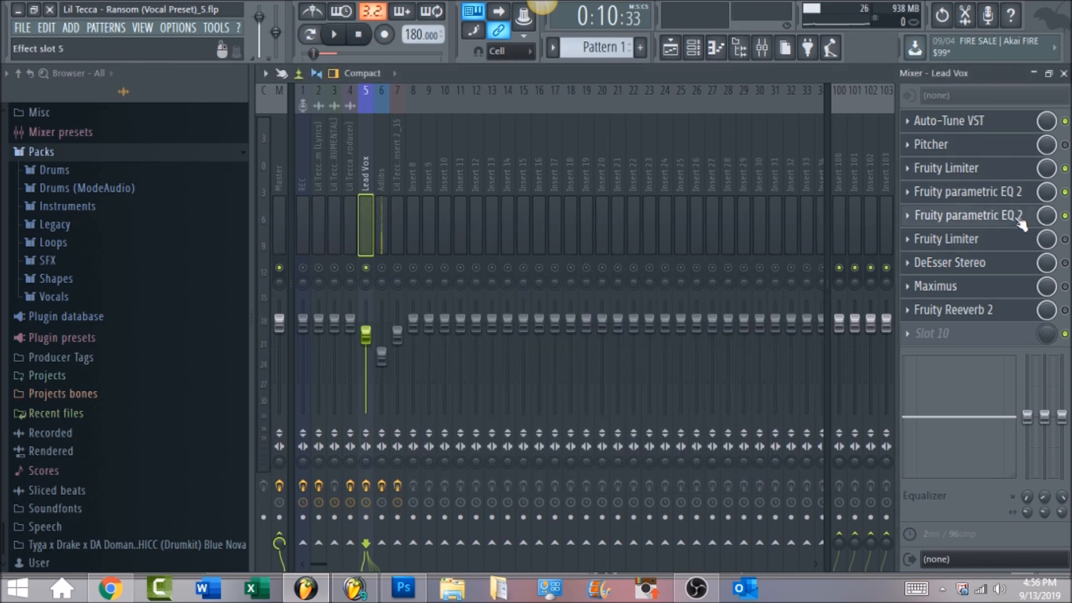
click(1019, 221)
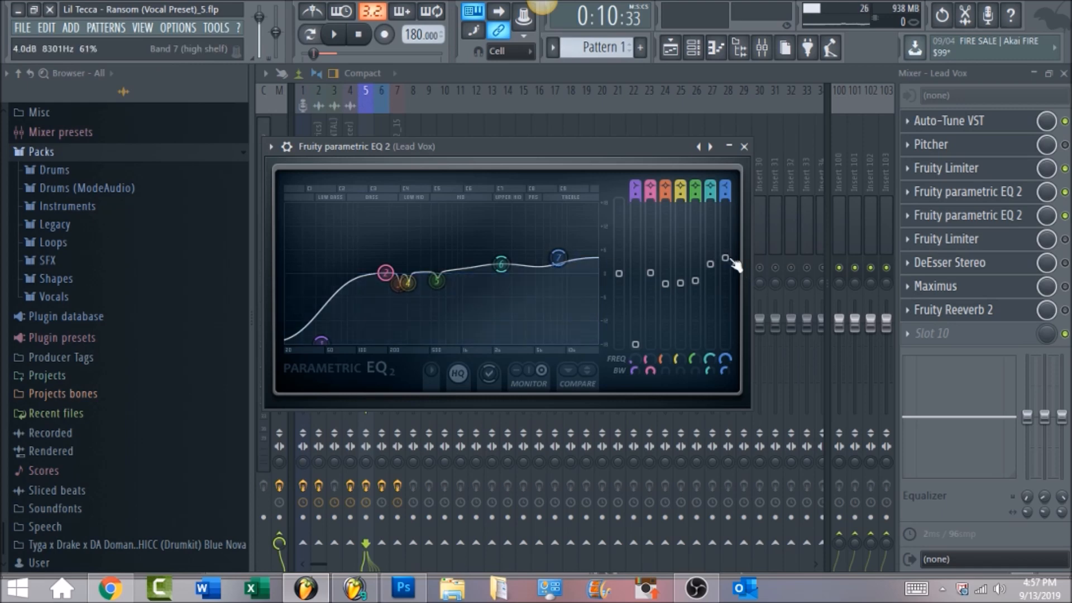
click(336, 36)
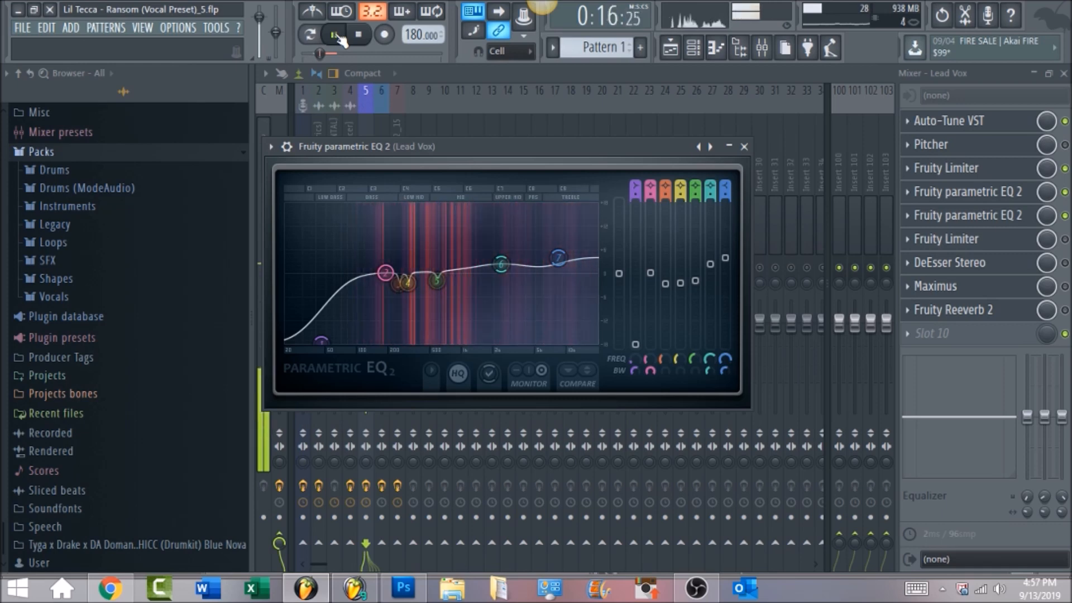
key(space)
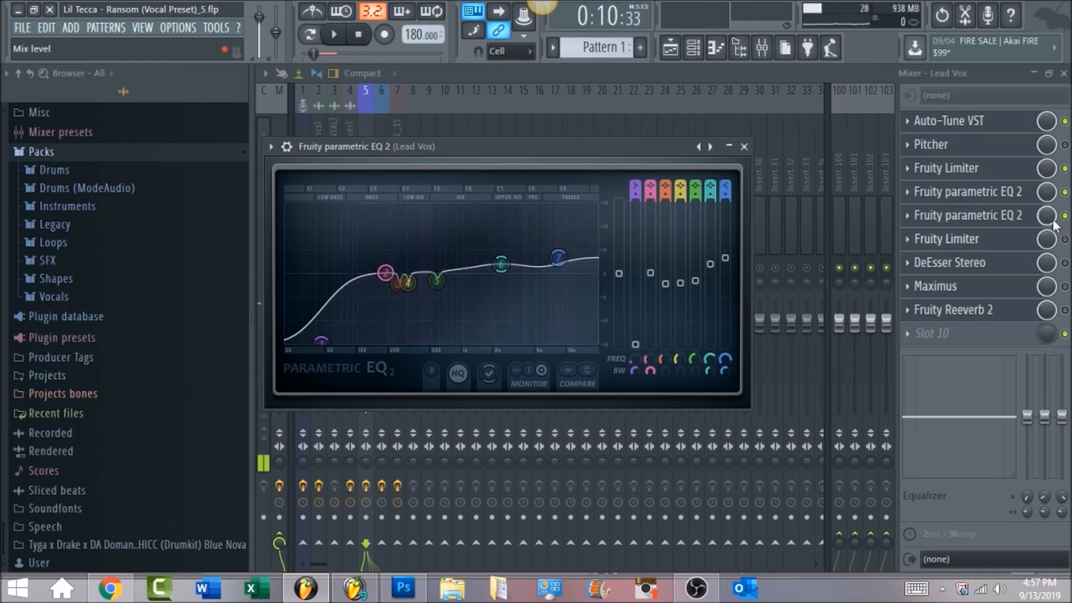
Step: Activate the second Fruity Limiter on Lead Vox and audition the section in its limiter view
click(1000, 240)
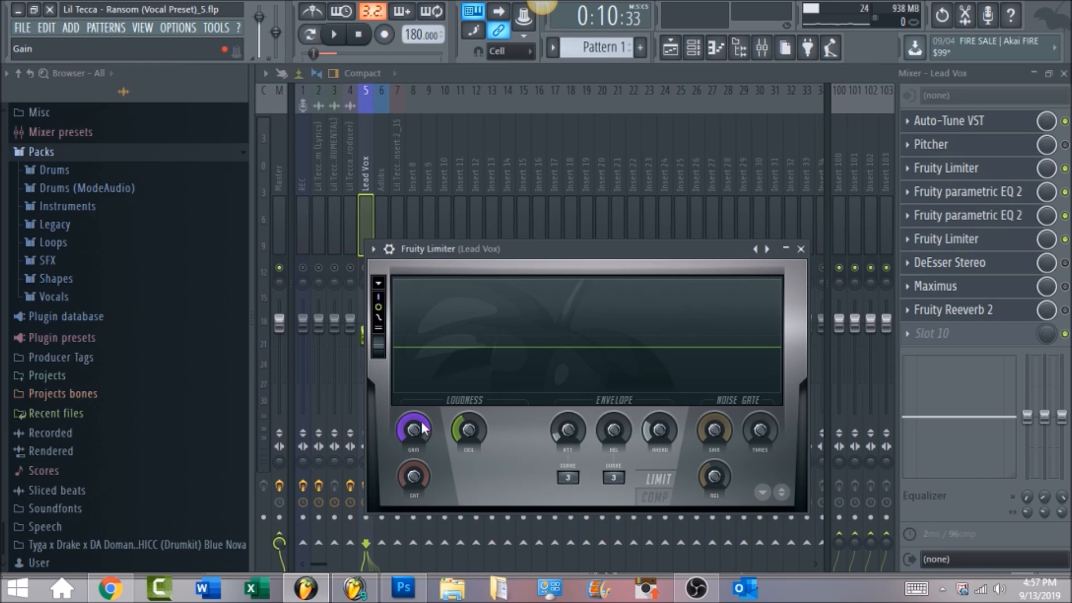
click(335, 34)
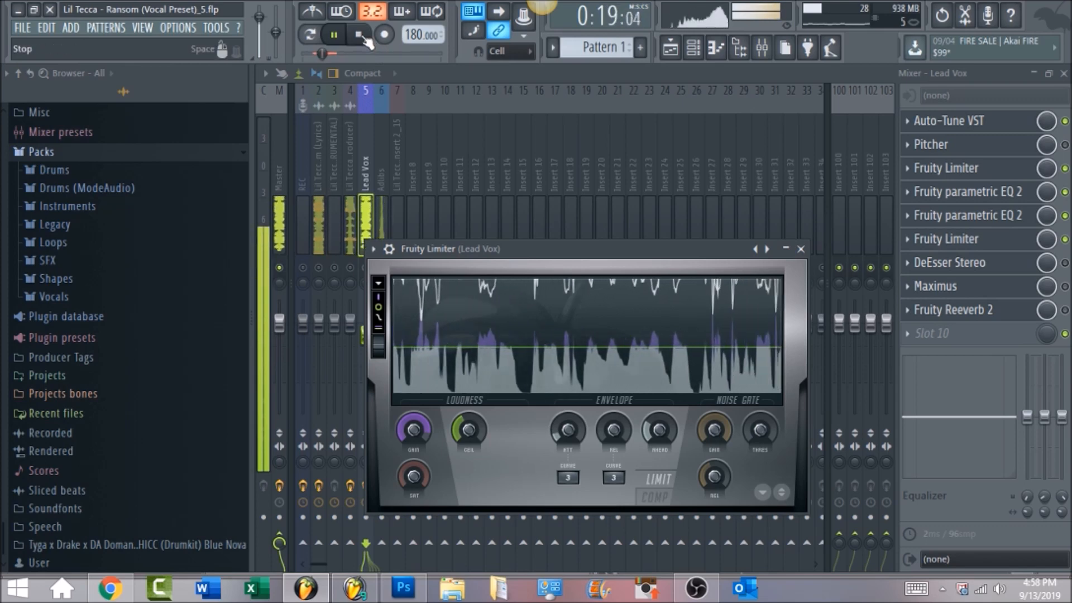
click(361, 35)
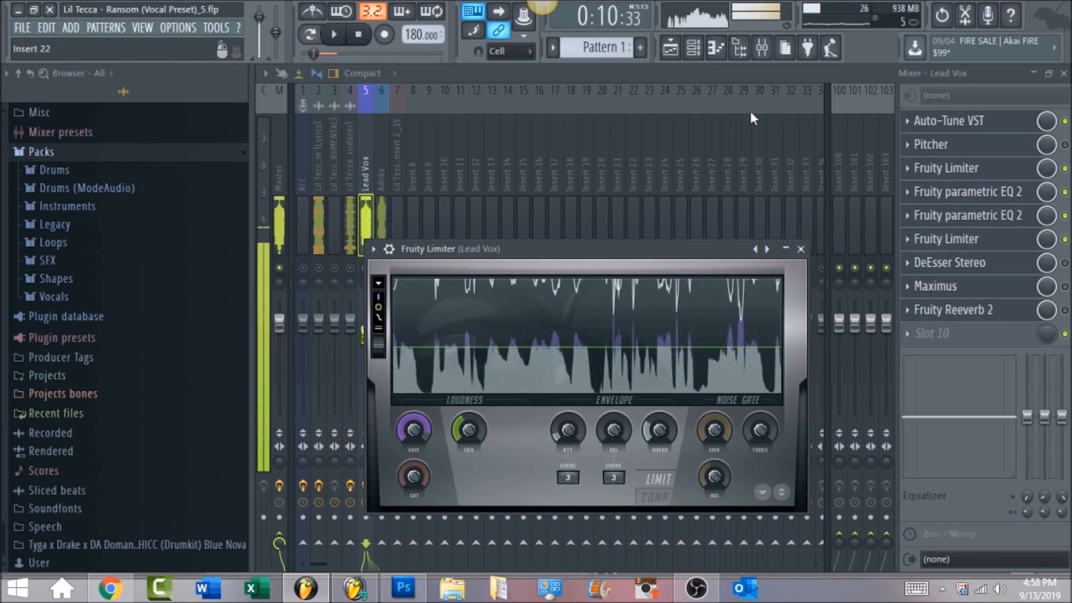
Step: Re-enable DeEsser Stereo on Lead Vox, check its sidechain filter options and threshold, and audition the section
click(1065, 262)
click(1015, 270)
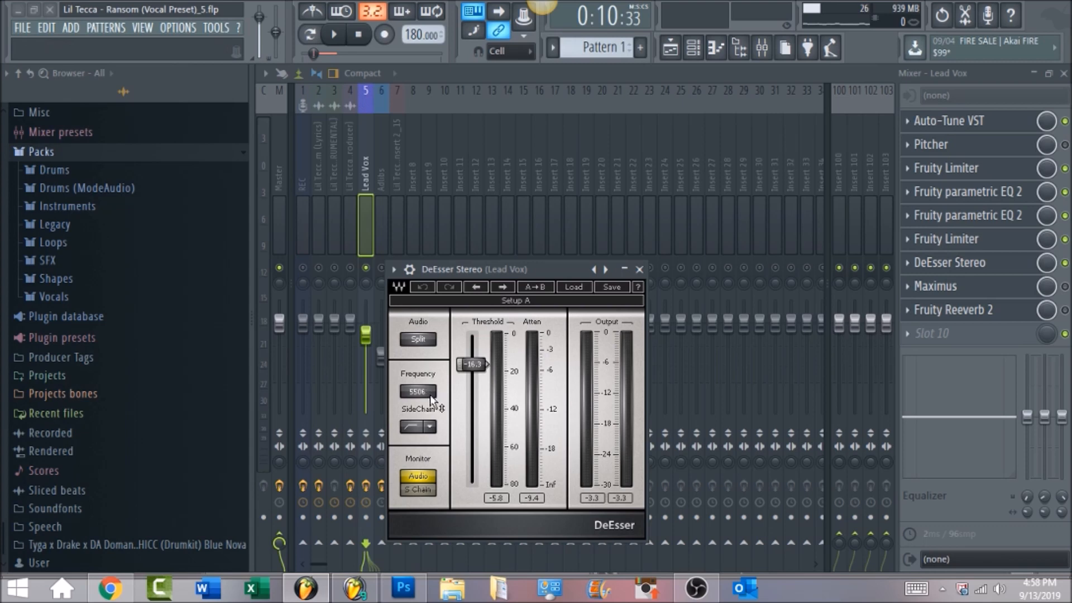
click(430, 427)
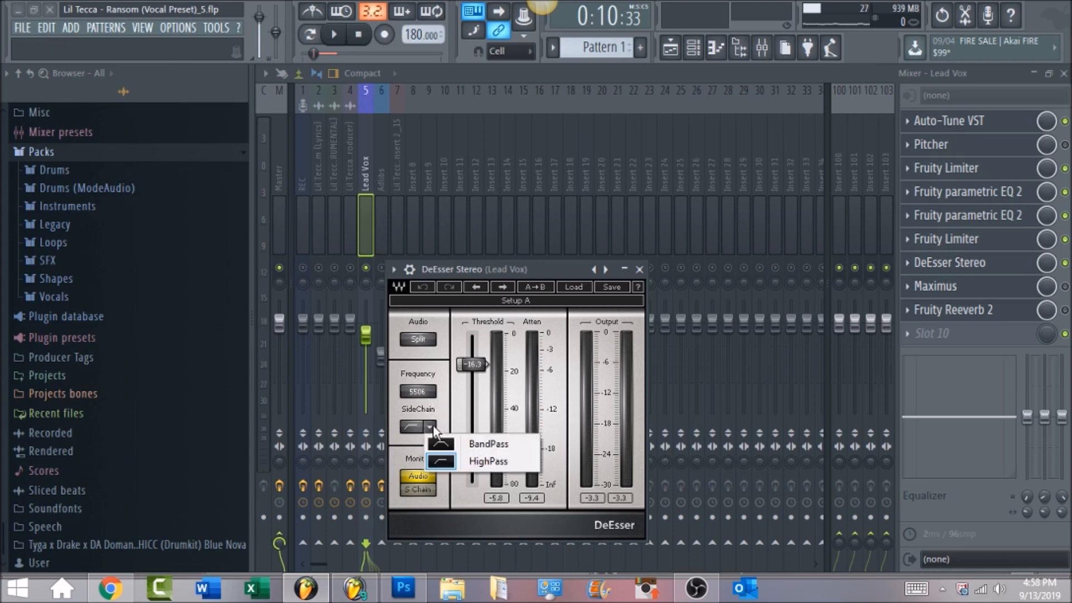
click(468, 478)
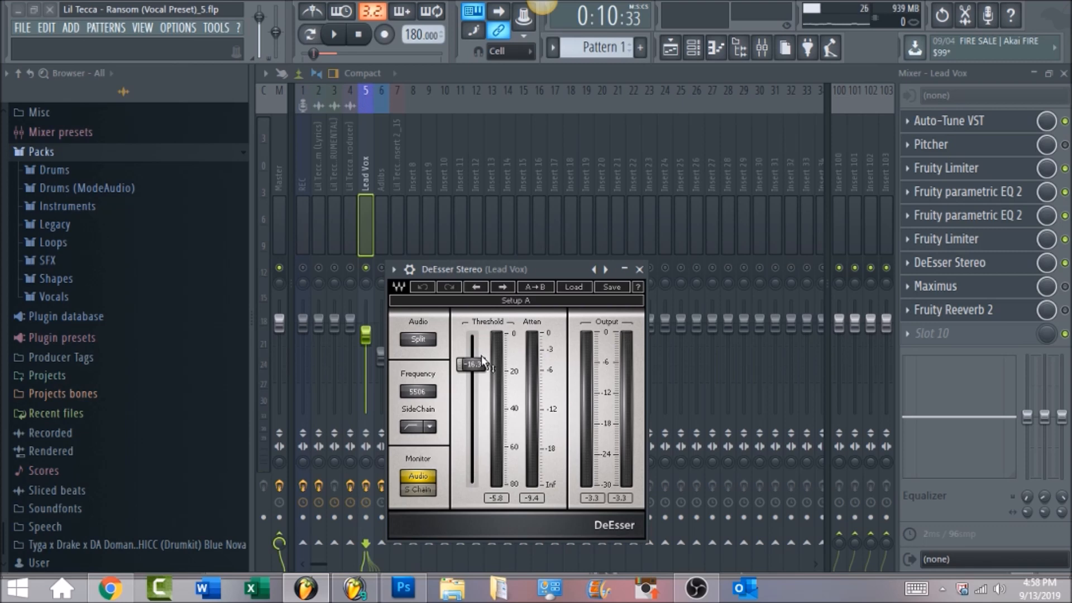
click(336, 40)
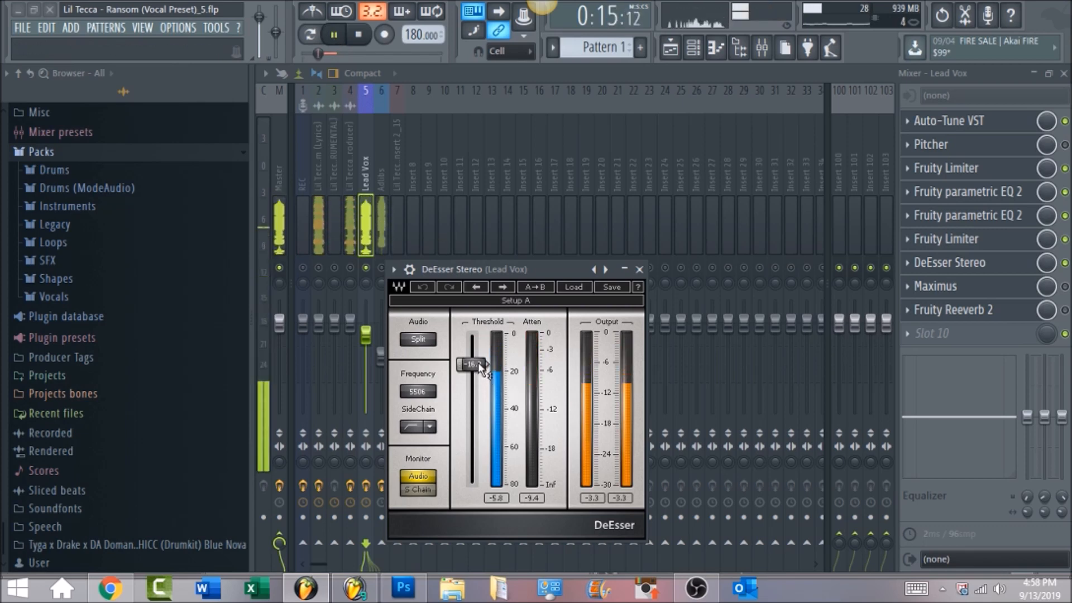
click(358, 35)
click(949, 266)
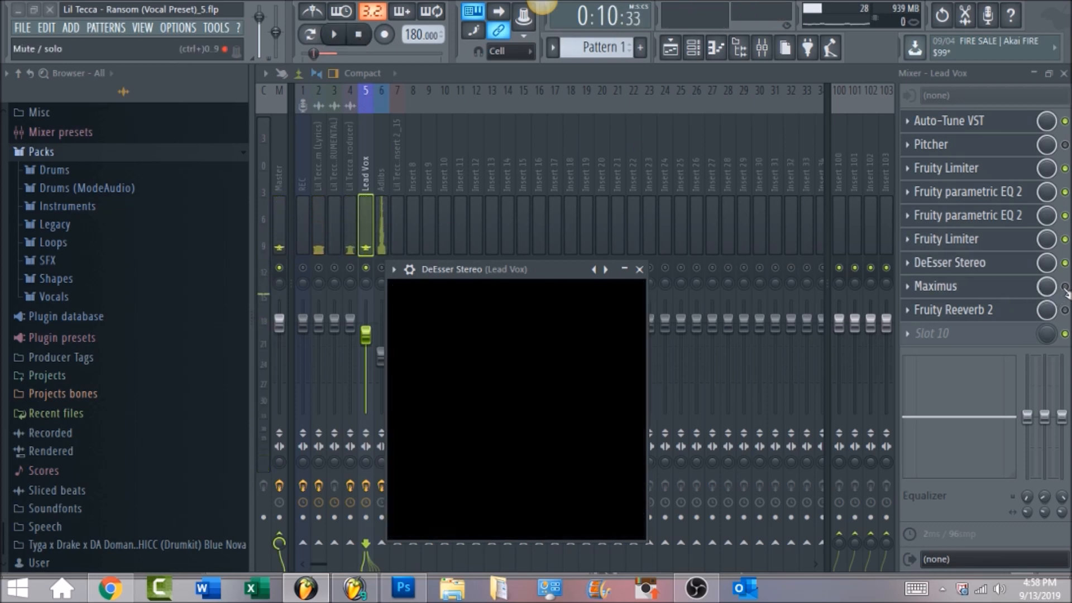
Step: Review the mid and high band curves in Maximus with it active on Lead Vox, and re-enable Fruity Reeverb 2
click(1015, 288)
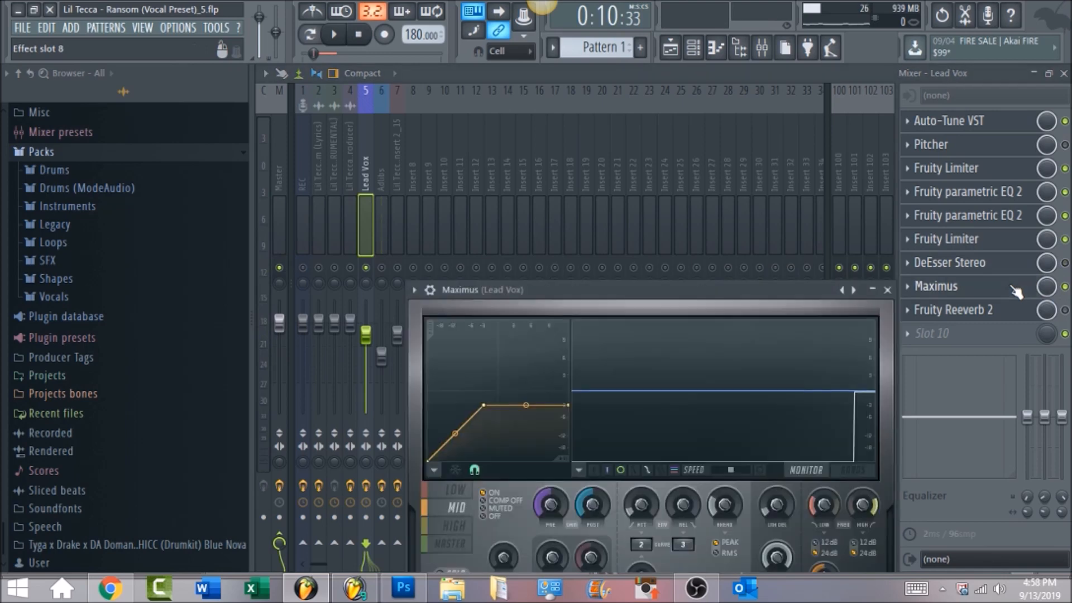
click(459, 526)
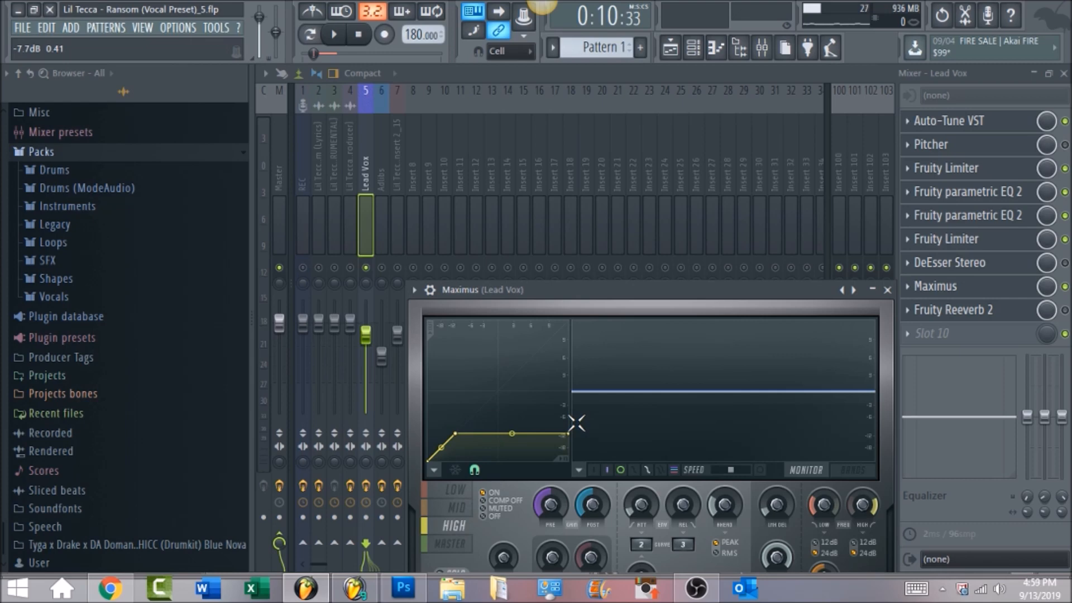
click(1058, 310)
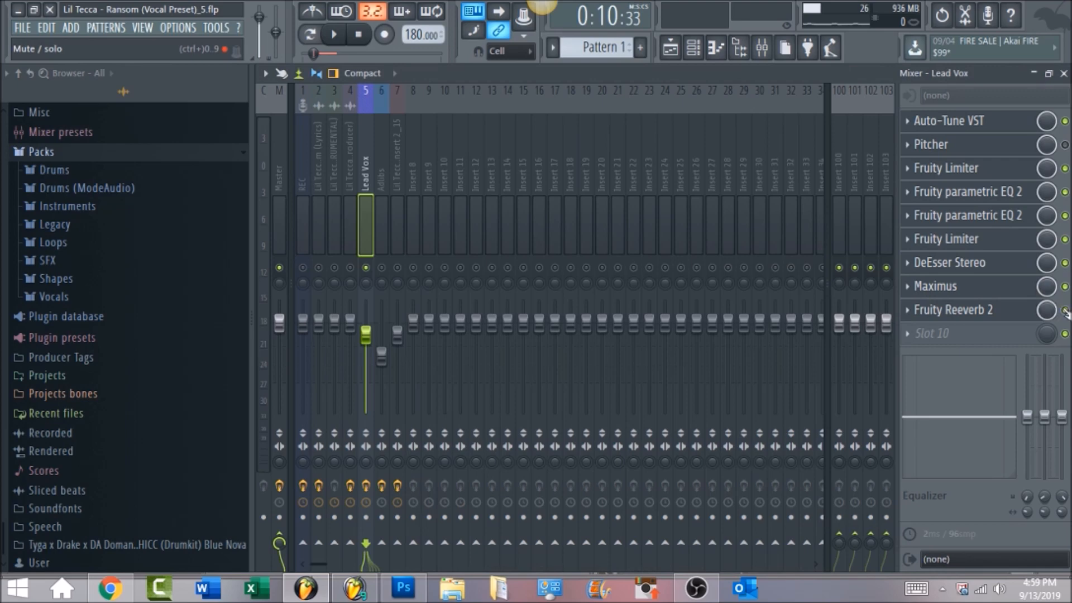
Step: Open Fruity Reeverb 2 on Lead Vox, check its decay, damping and high-cut settings, and audition the section
click(996, 311)
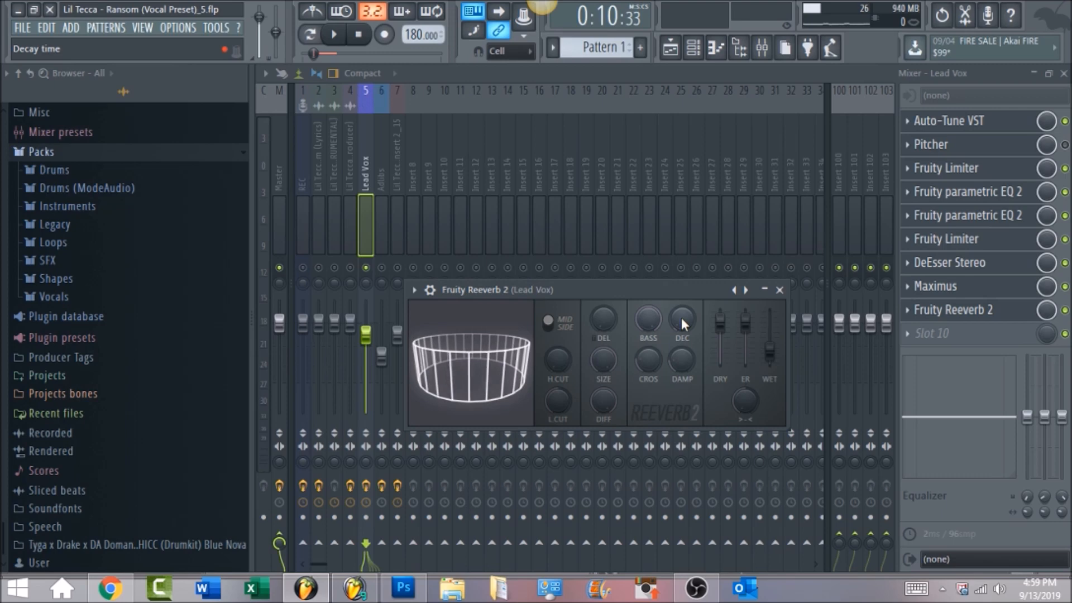
drag(681, 317, 681, 357)
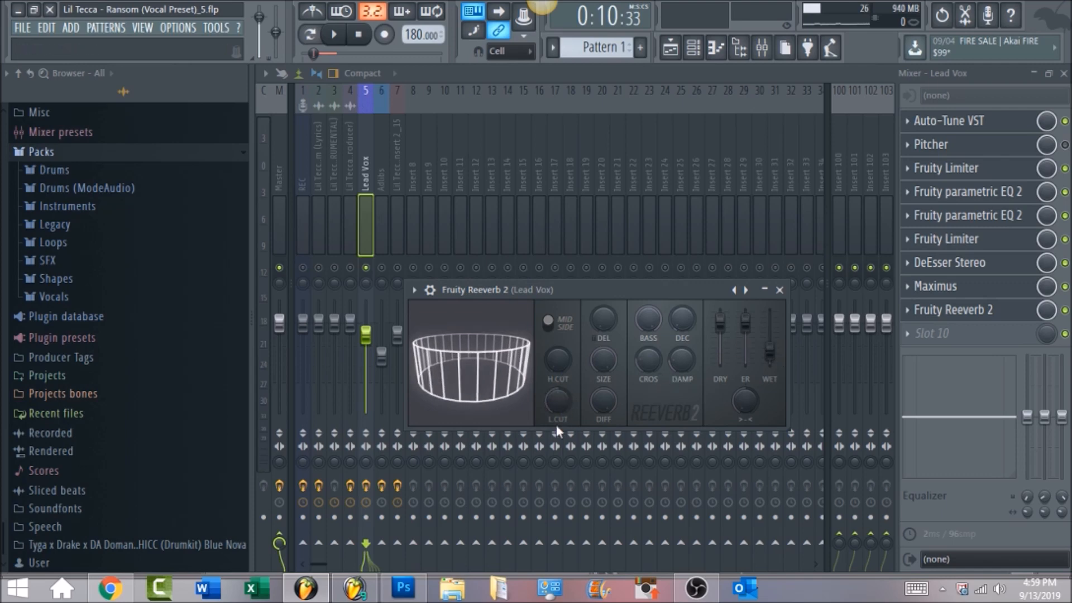
drag(558, 365, 558, 385)
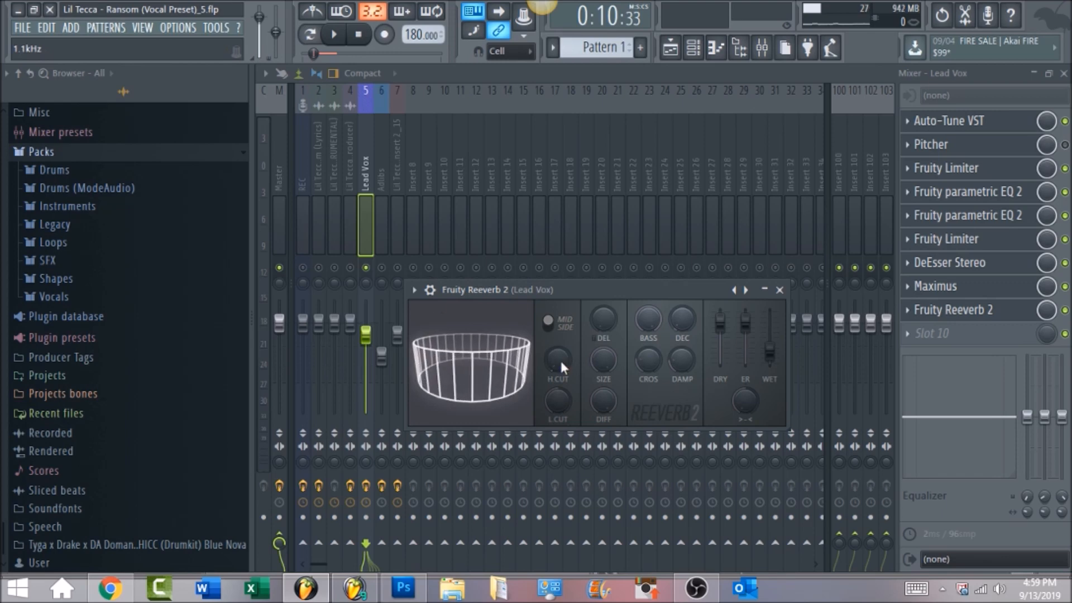
click(339, 35)
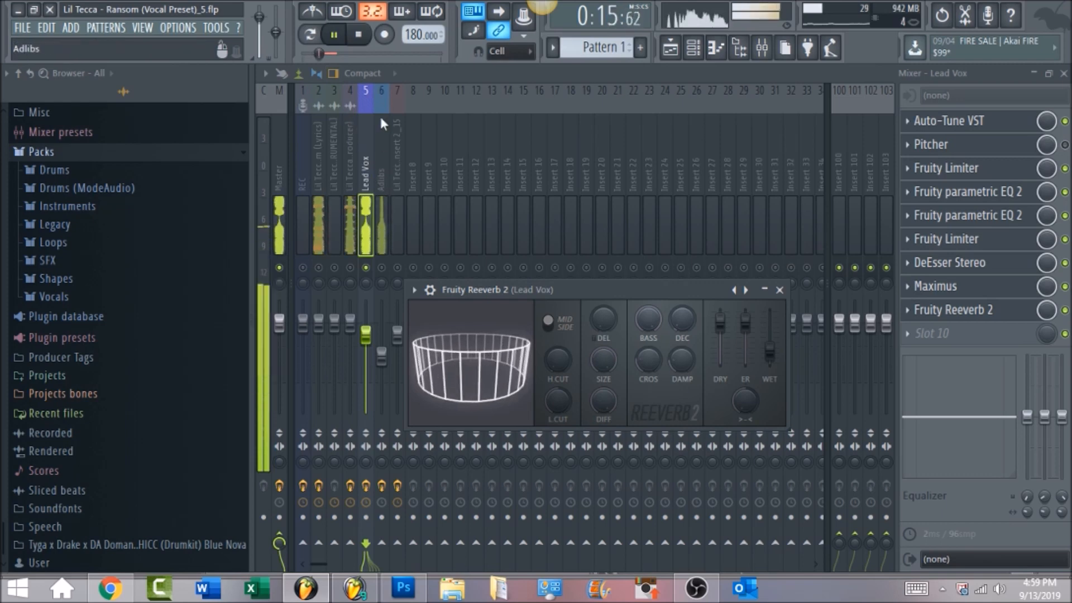
click(362, 38)
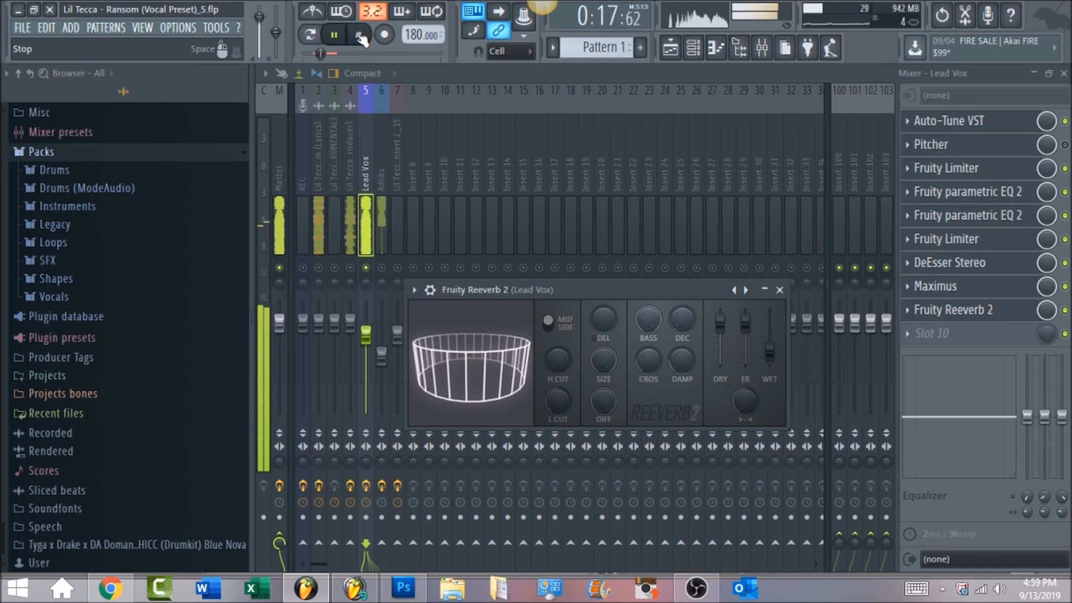
Step: Look up the options for opening and saving the mixer track state of Lead Vox
click(381, 158)
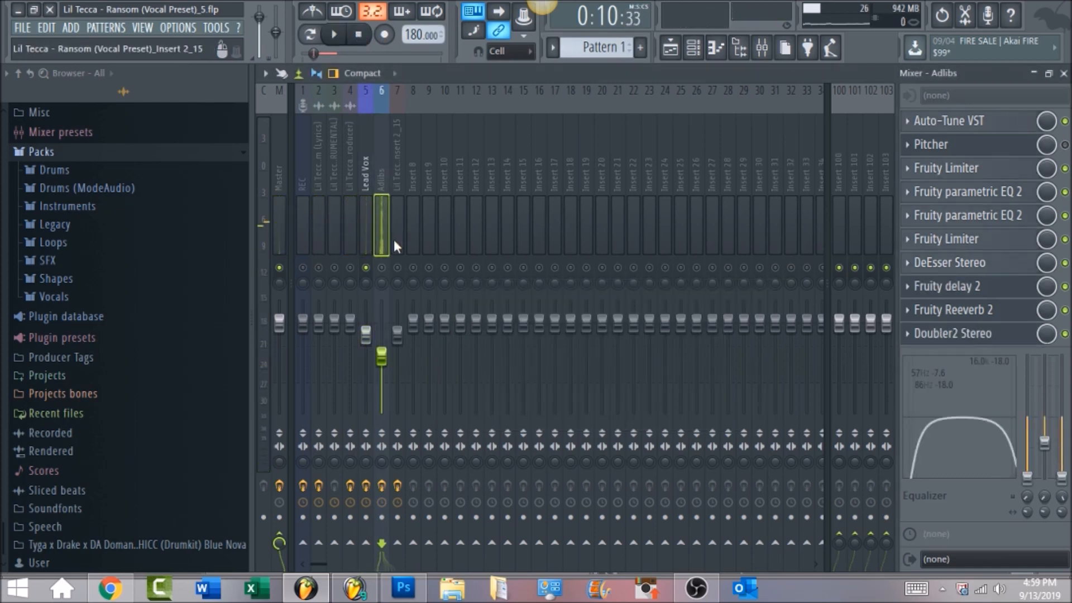
click(366, 157)
right_click(366, 157)
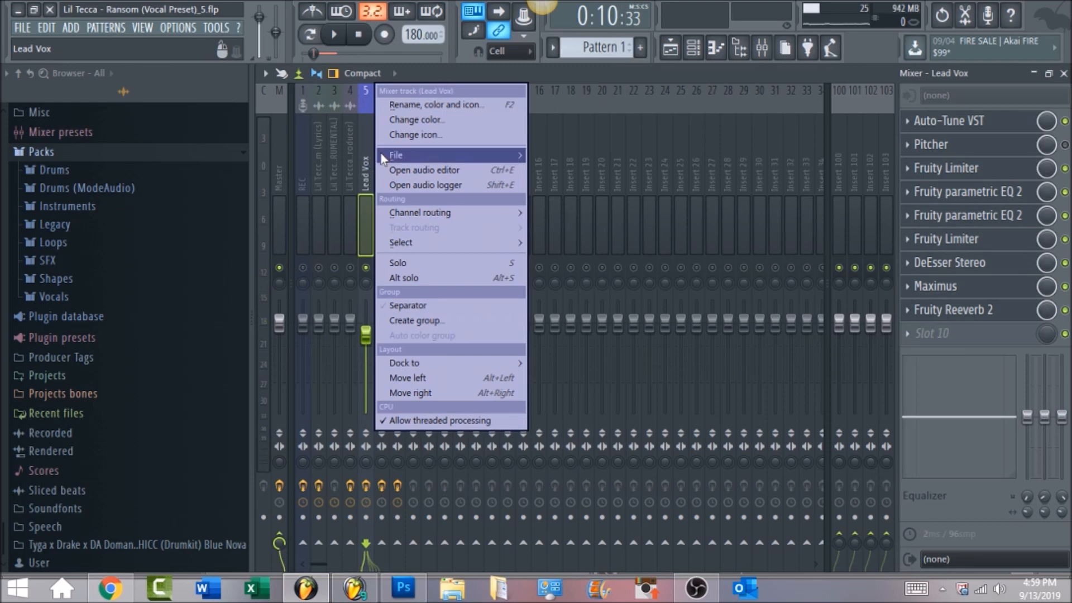
mouse_move(424, 155)
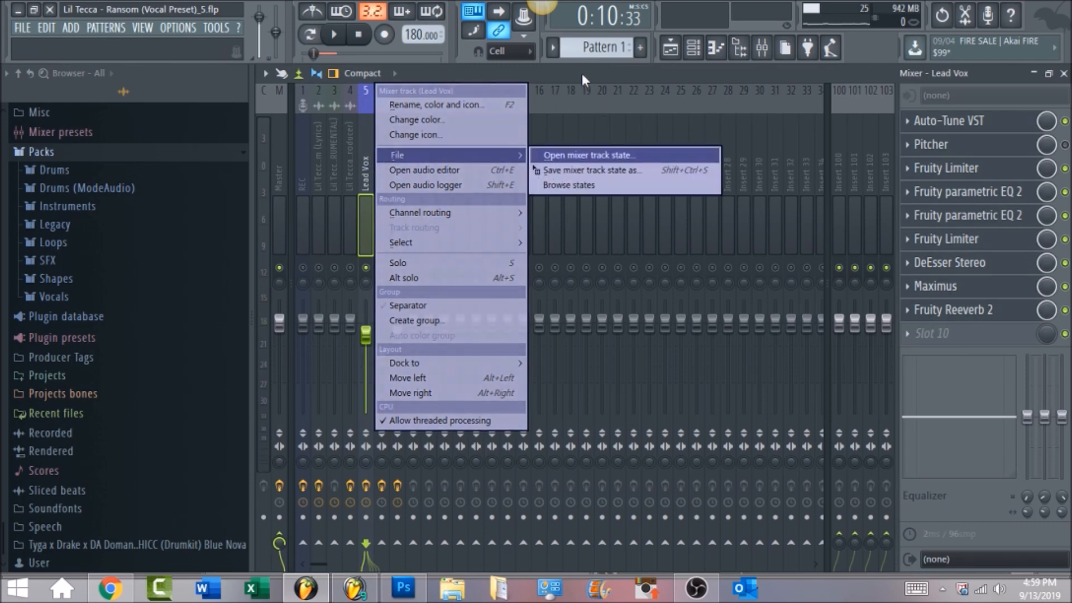
click(557, 67)
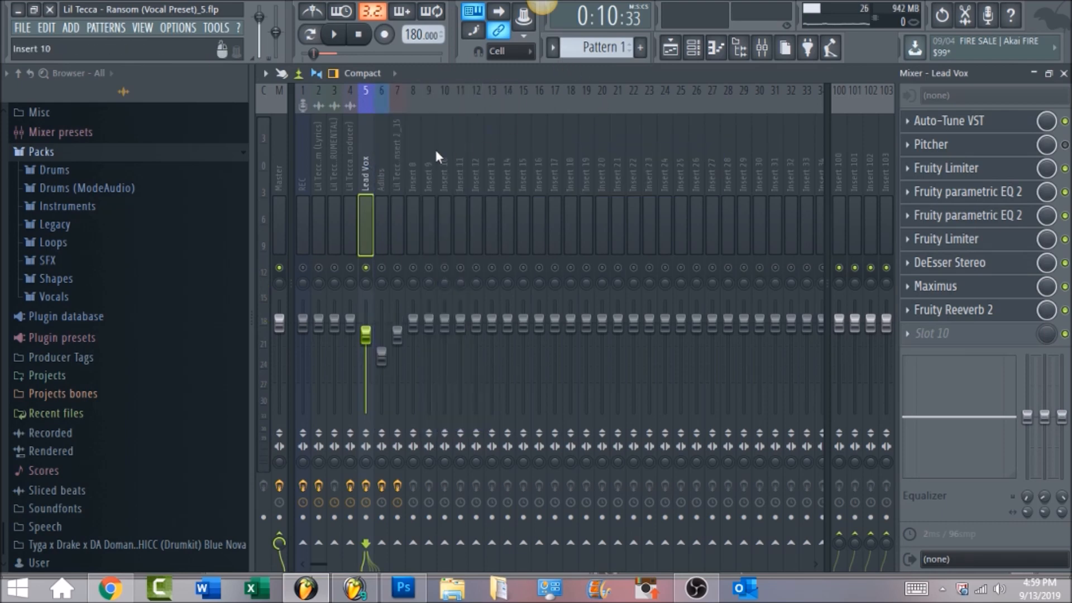
Step: Solo the Adlibs mixer track and audition it in the playlist from midway between bars 9 and 10
click(382, 167)
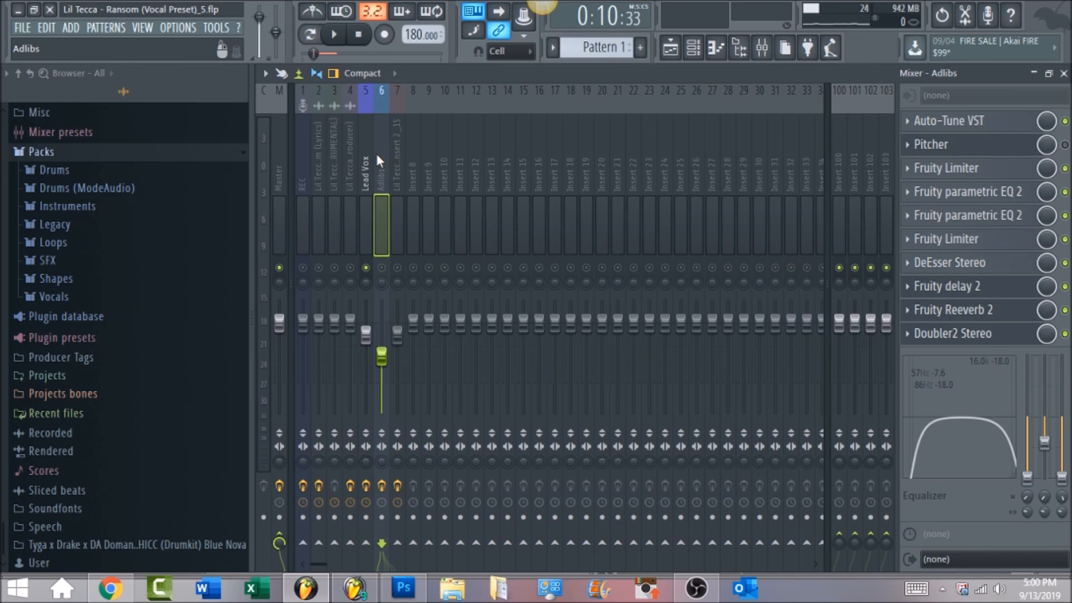
right_click(382, 268)
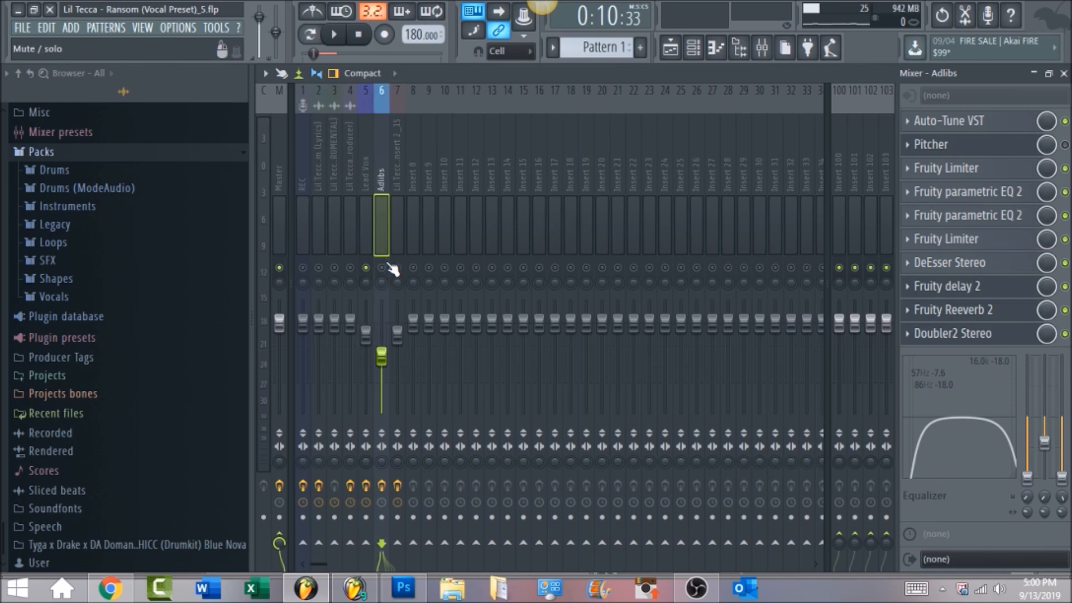
click(670, 49)
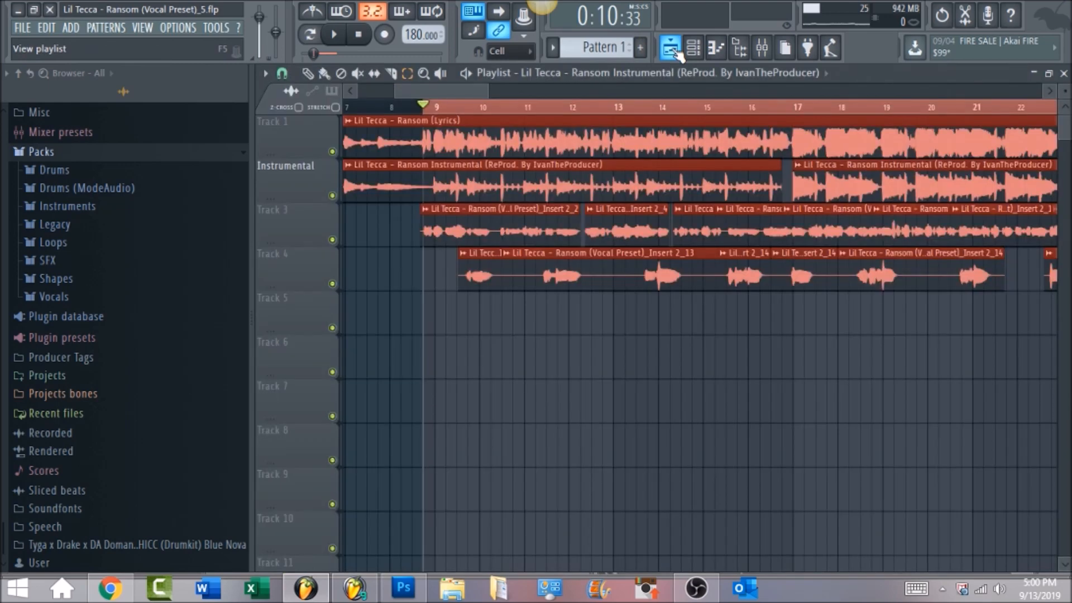
click(307, 73)
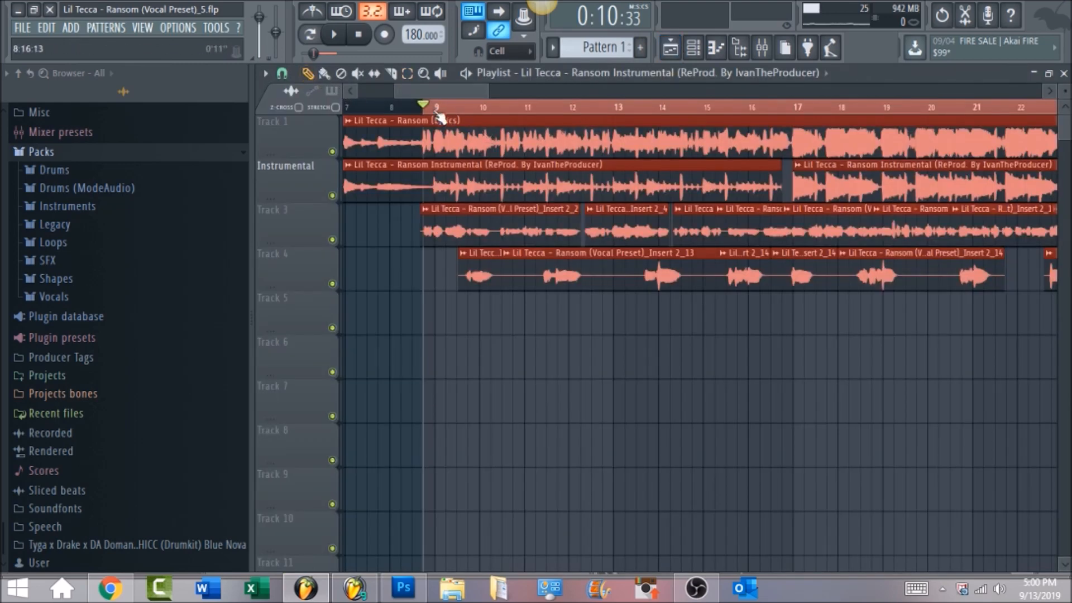
click(459, 106)
key(space)
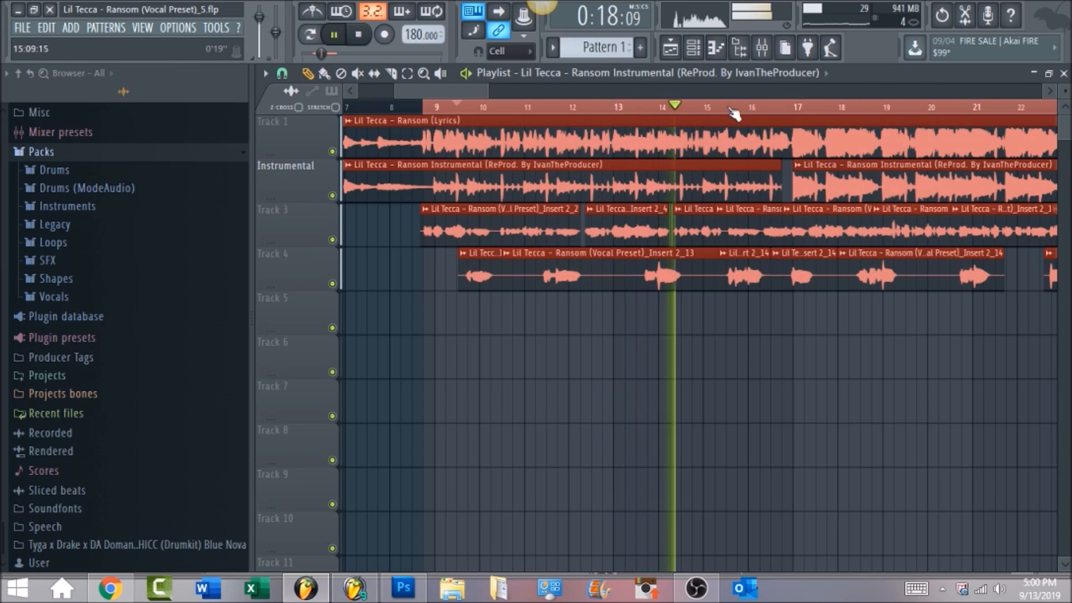
key(space)
Step: Review the Fruity delay 2 and Doubler2 Stereo settings on the Adlibs mixer track
click(761, 49)
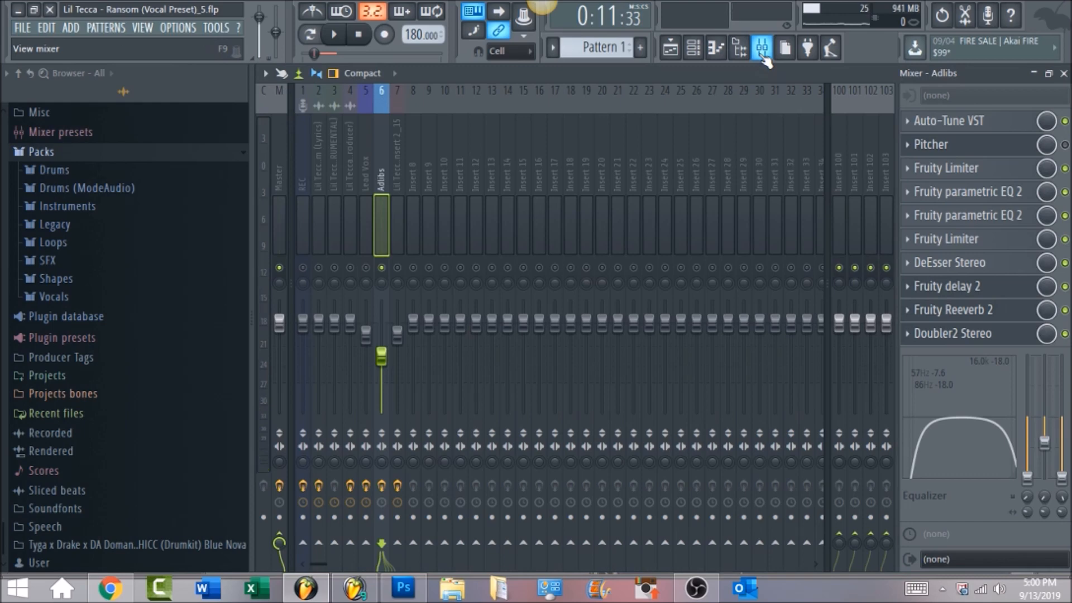
click(1010, 289)
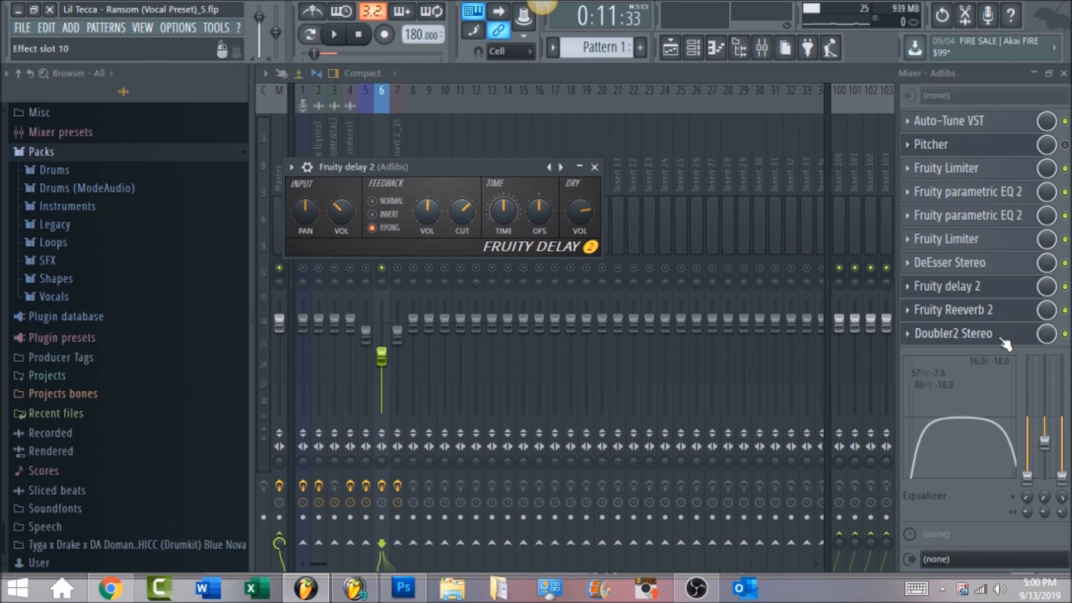
click(1001, 338)
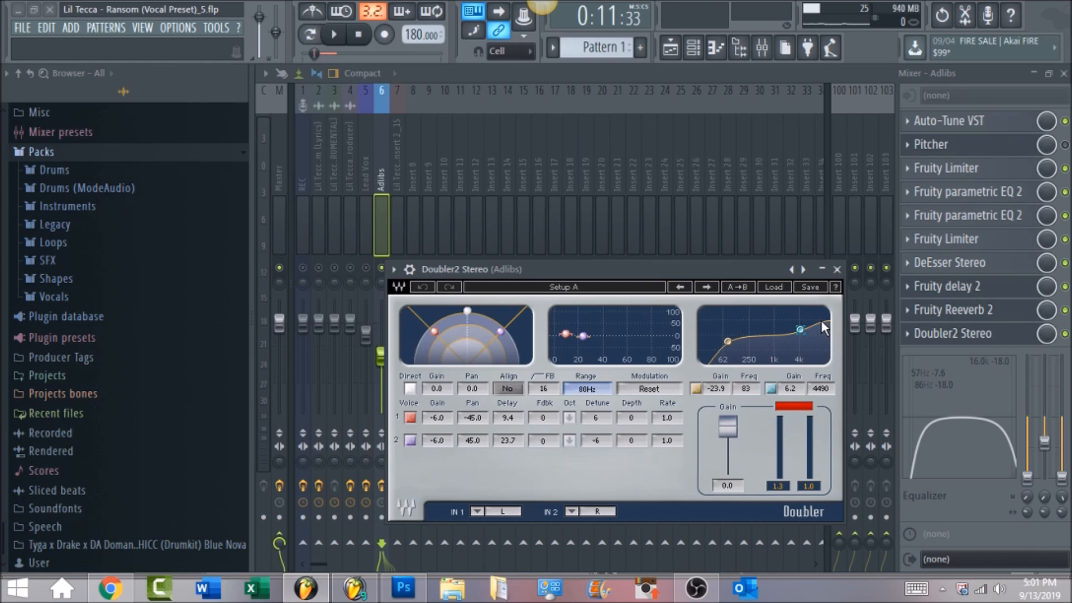
click(731, 77)
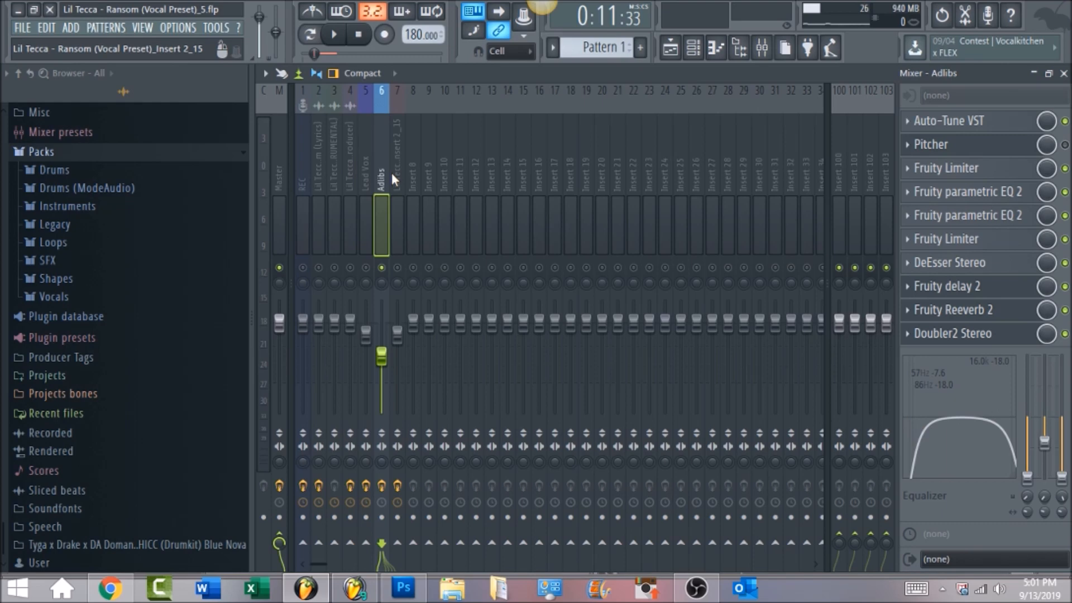
Step: Unmute Lead Vox alongside Adlibs, then enable Fruity Convolver on the Master track and review its equalizer curve
click(366, 269)
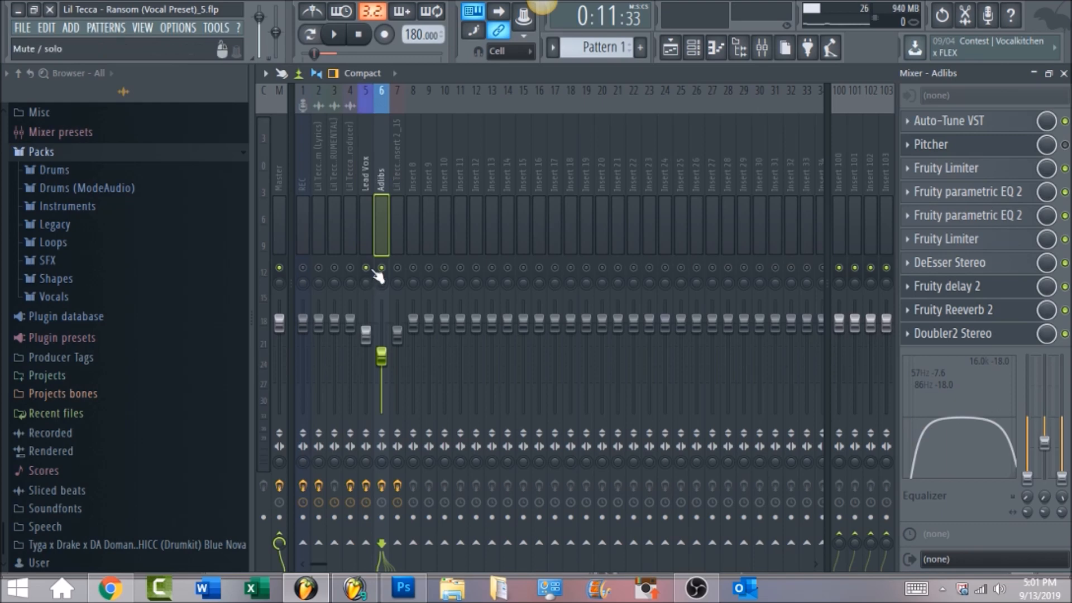
click(282, 175)
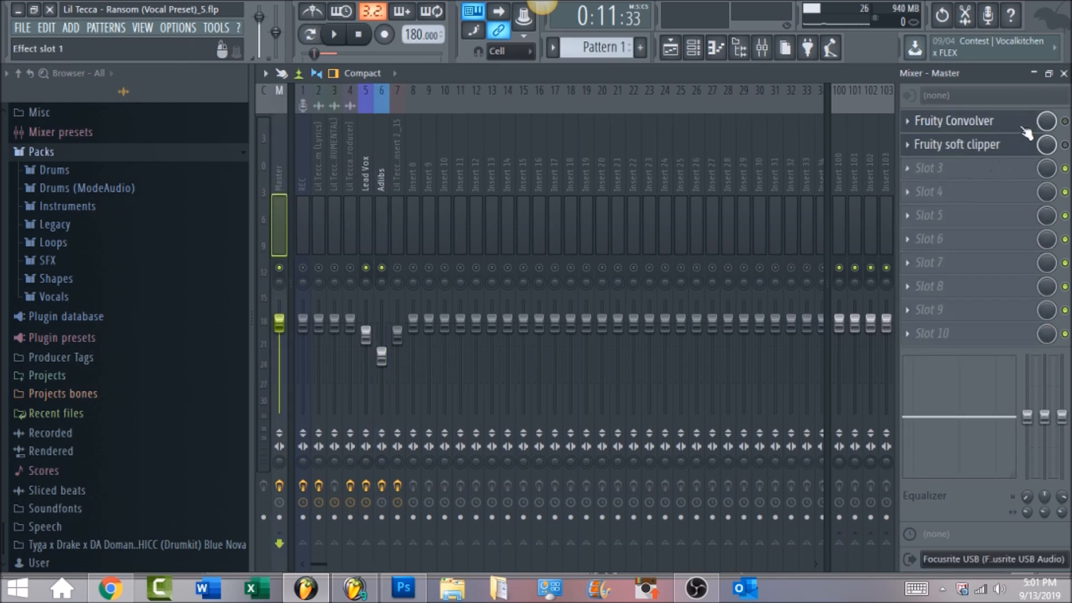
click(1065, 121)
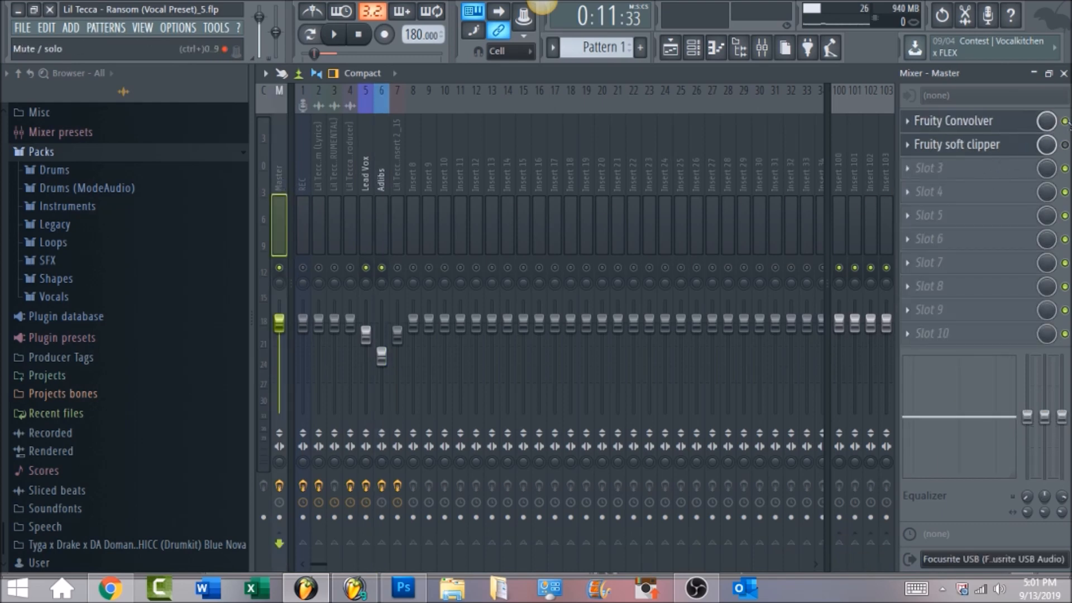
click(1021, 127)
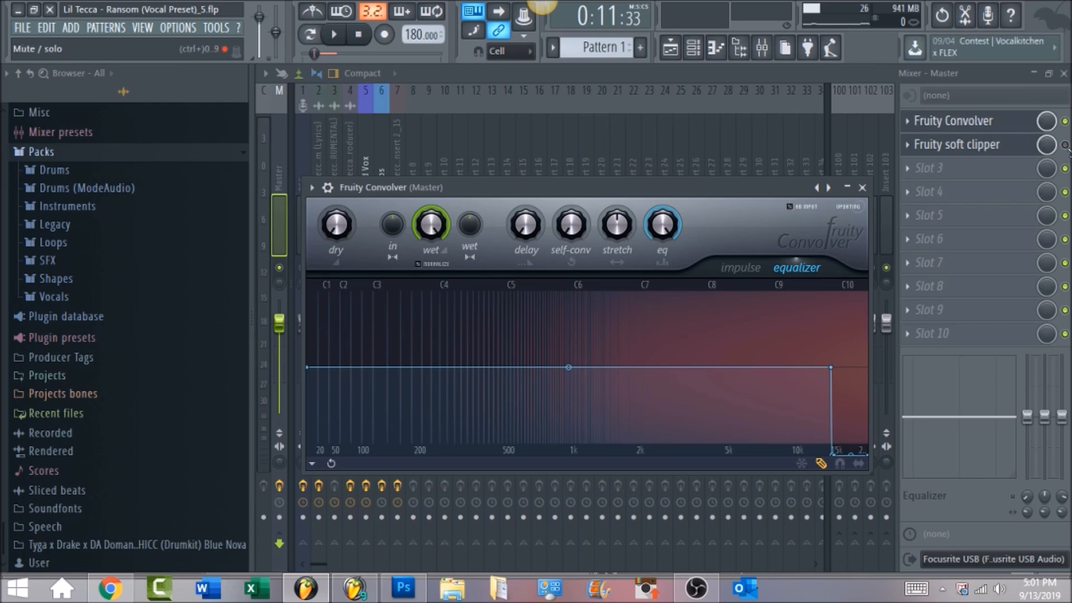
Step: Enable Fruity soft clipper on the Master track and audition Lead Vox and Adlibs together
click(1066, 146)
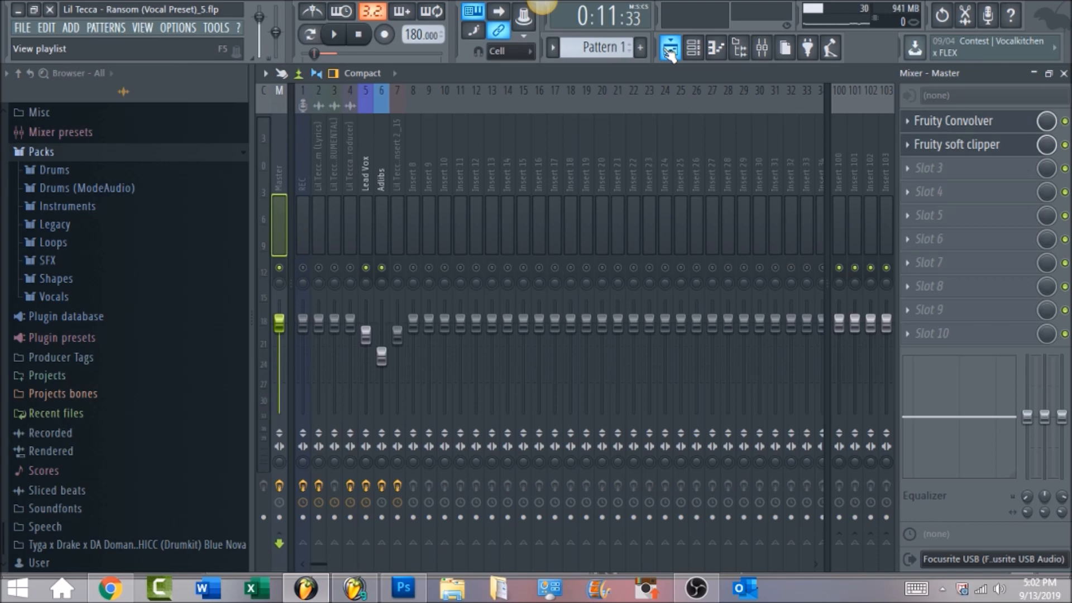
click(334, 34)
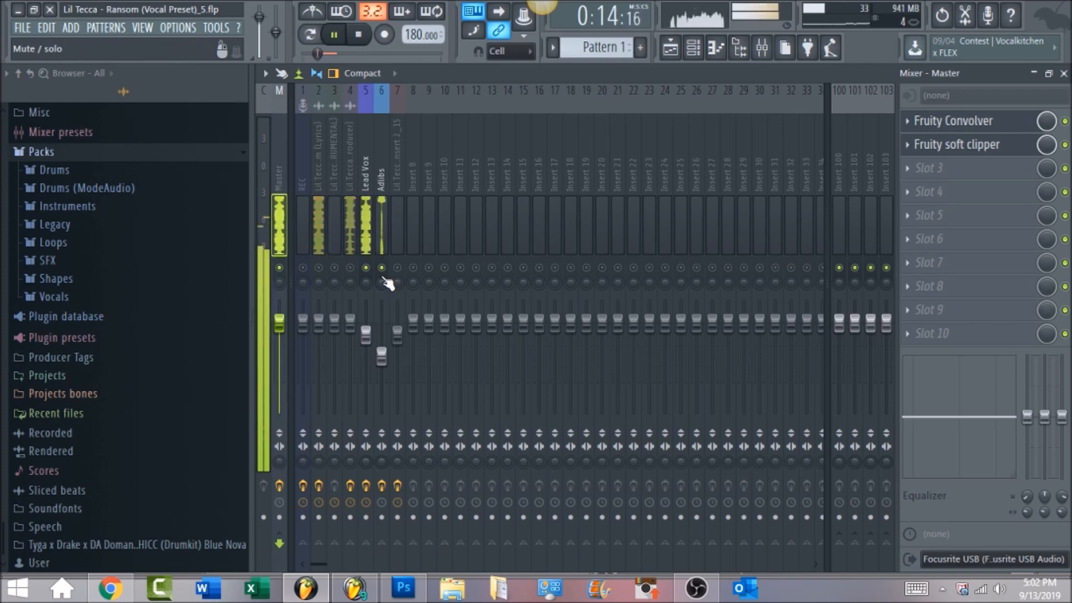
click(363, 37)
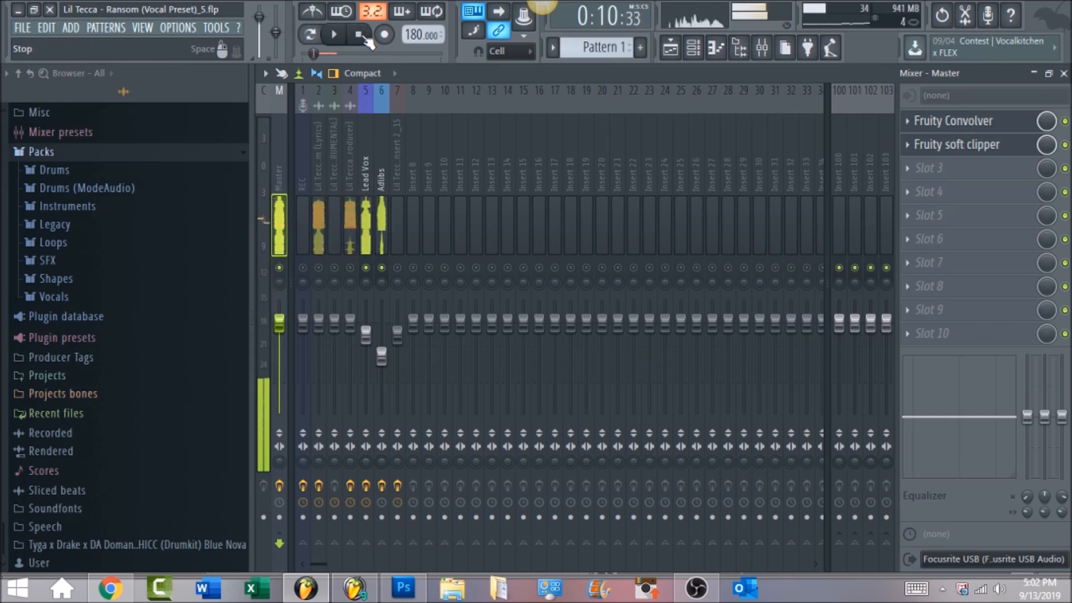